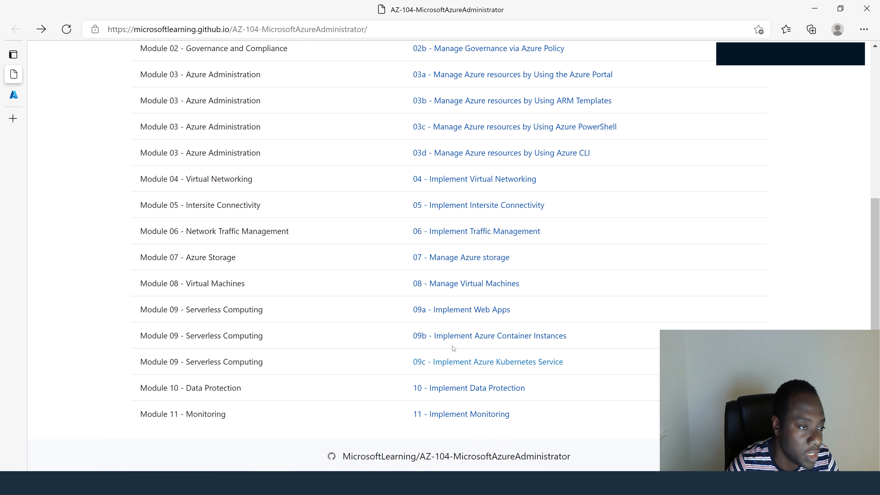
- Open the lab instructions for 09c - Implement Azure Kubernetes Service and read the scenario and objectives
scroll(454, 348, up, 5)
scroll(455, 349, up, 2)
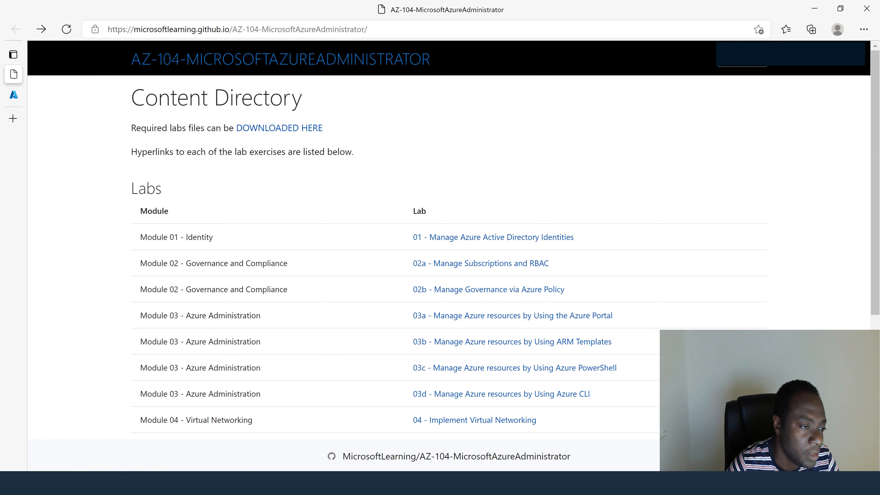
scroll(181, 161, down, 6)
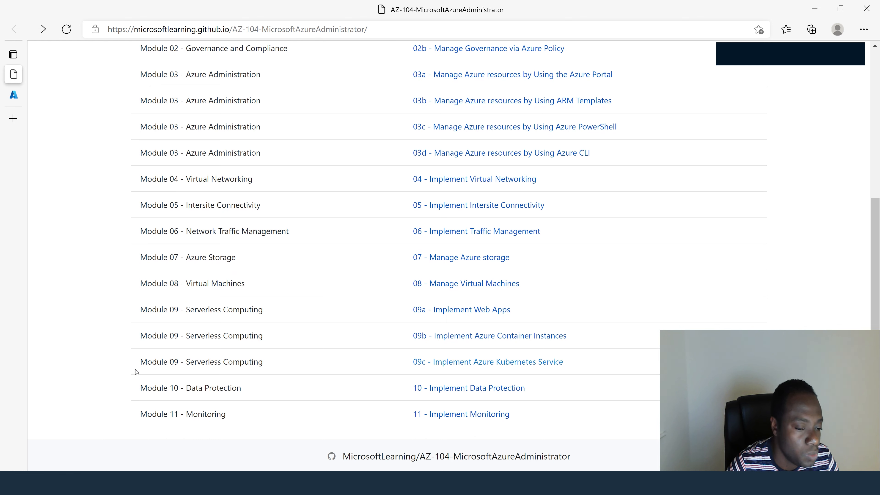
click(495, 362)
scroll(433, 306, down, 4)
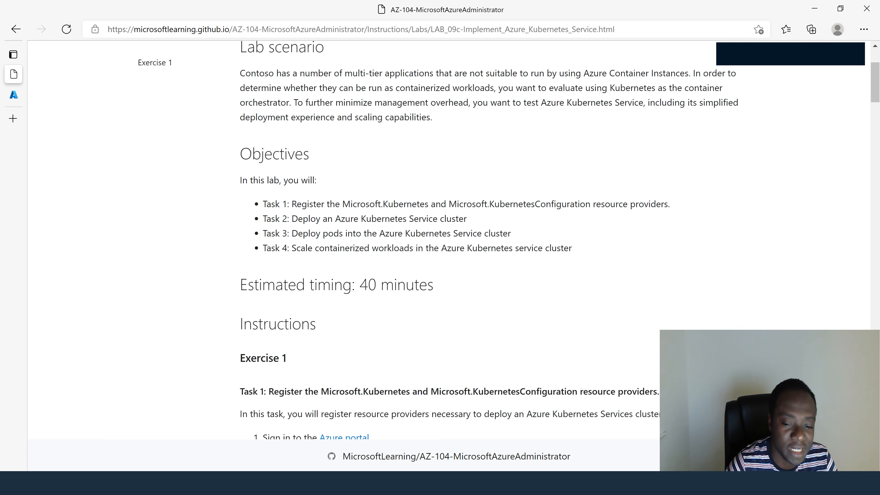
- Switch to the Azure portal and start Cloud Shell, creating its storage under the Visual Studio Enterprise subscription
key(ctrl+Tab)
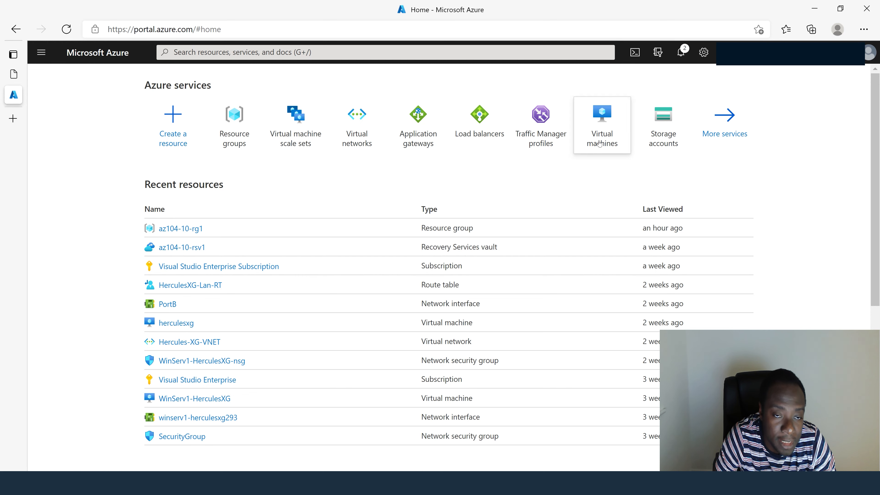
click(634, 55)
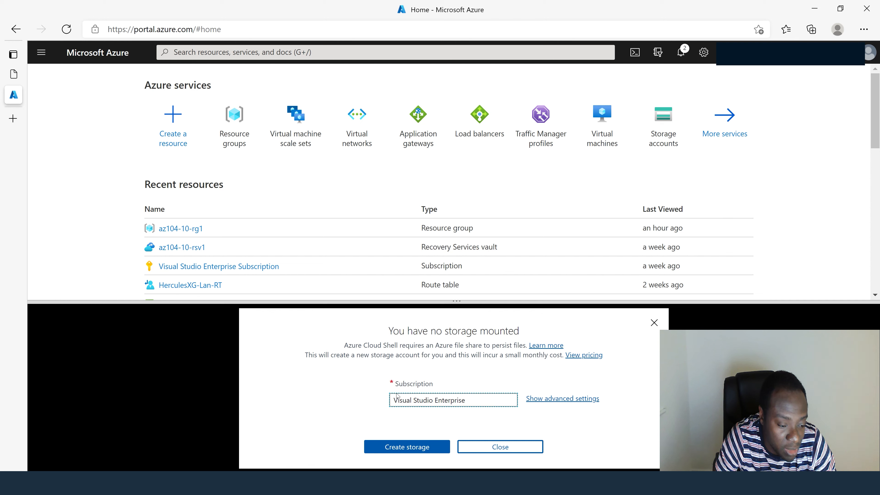
click(404, 448)
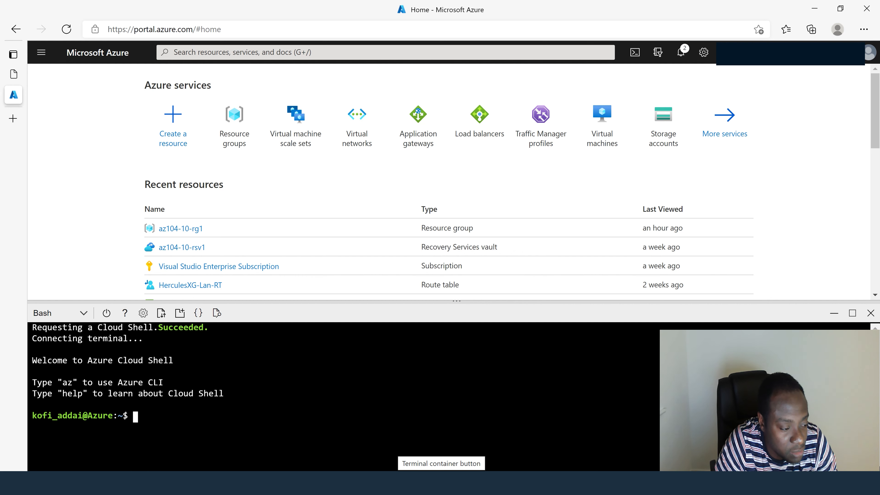
- Switch the Cloud Shell environment from Bash to PowerShell
click(86, 313)
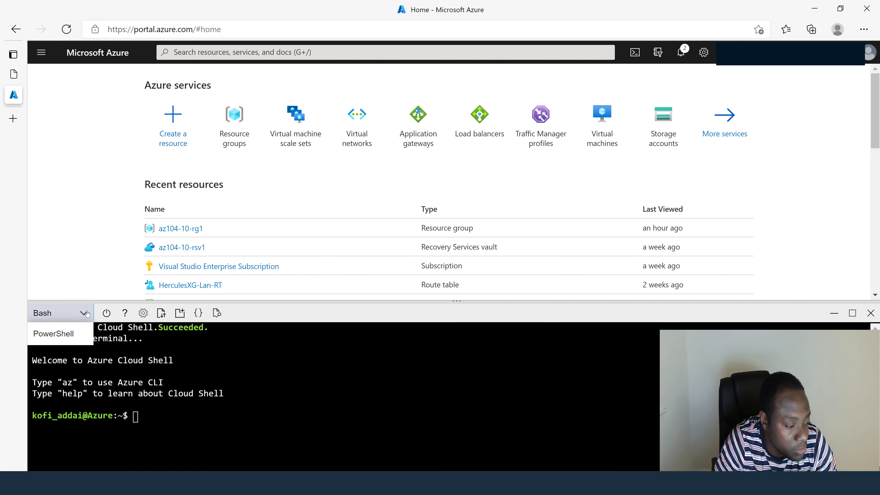
click(51, 335)
click(411, 427)
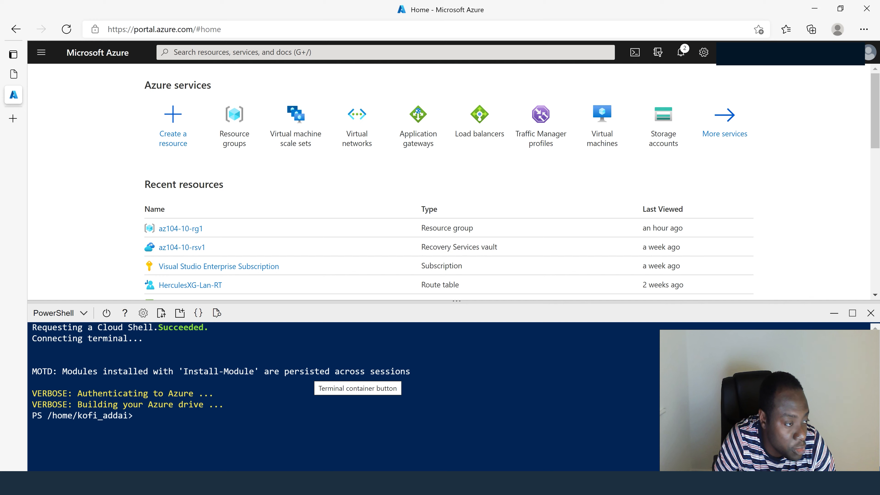
- Return to the lab instructions and copy the Task 1 commands registering Microsoft.Kubernetes and Microsoft.KubernetesConfiguration
click(21, 55)
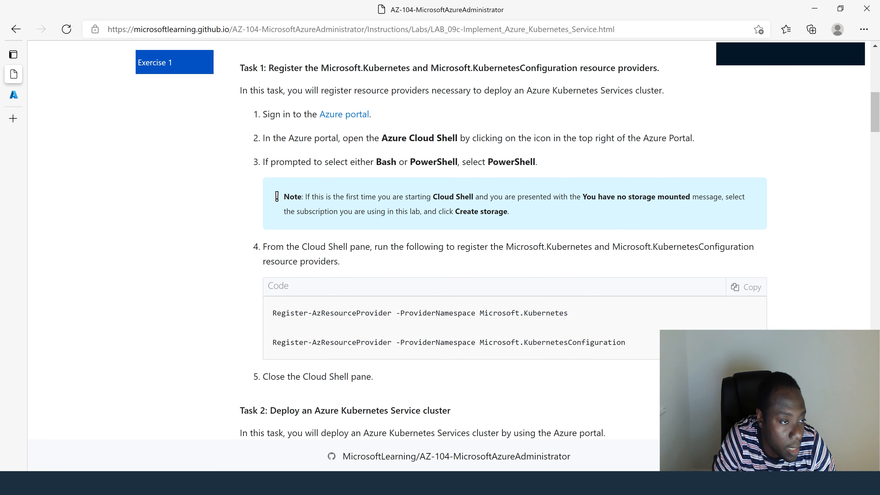
scroll(248, 173, down, 2)
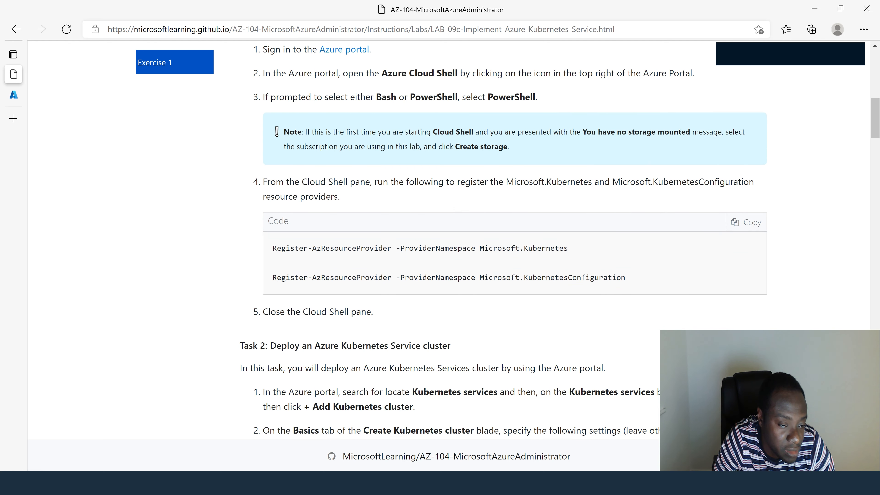
drag(475, 248, 568, 249)
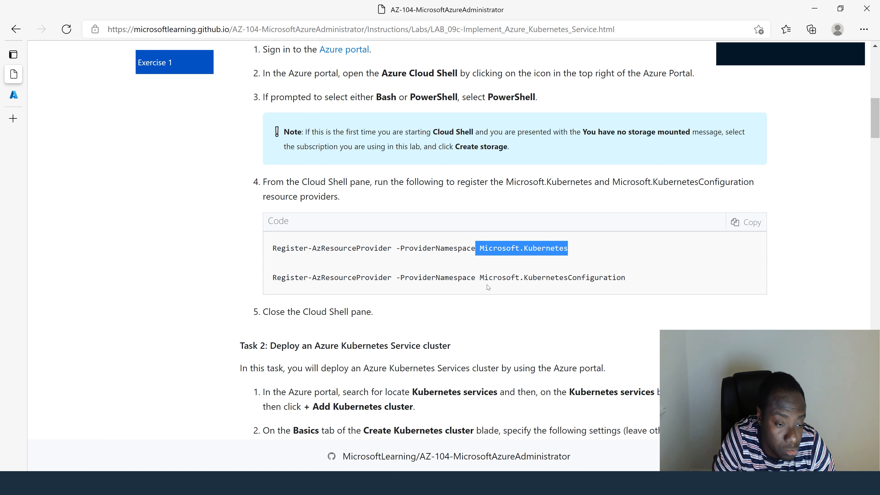
drag(480, 278, 642, 277)
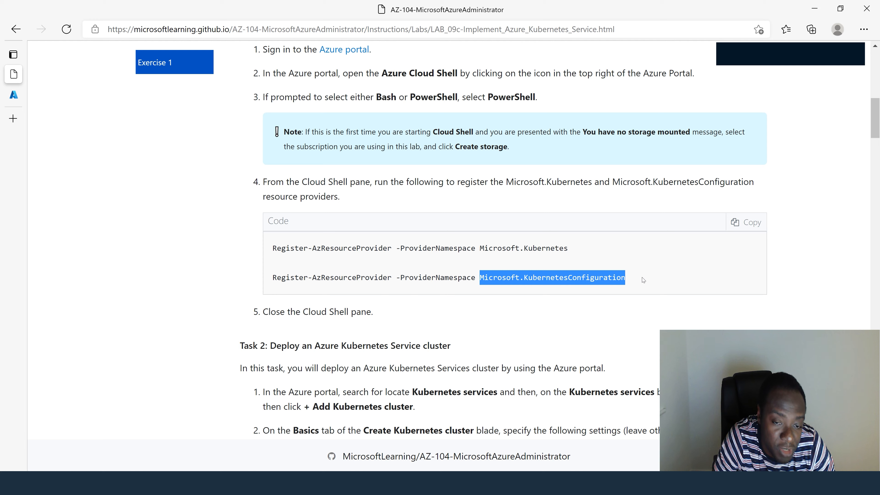
click(744, 222)
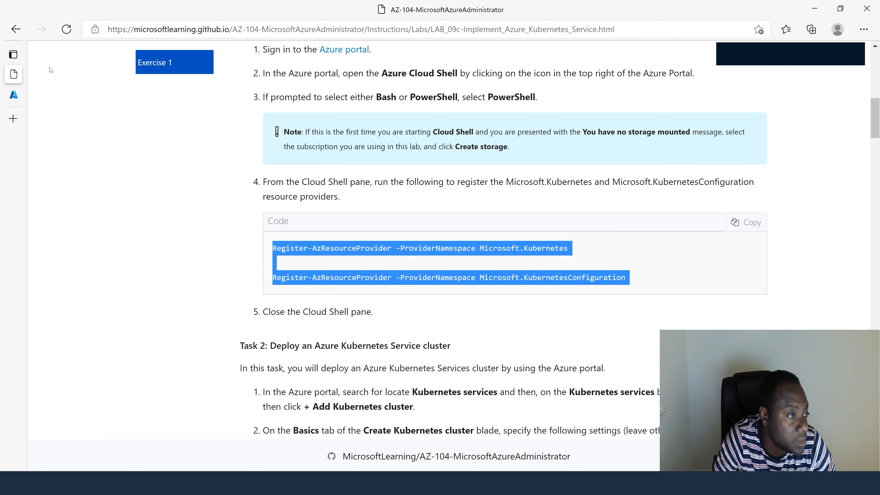
- Run the copied Register-AzResourceProvider commands for Microsoft.Kubernetes and Microsoft.KubernetesConfiguration in the Azure portal's Cloud Shell
click(18, 96)
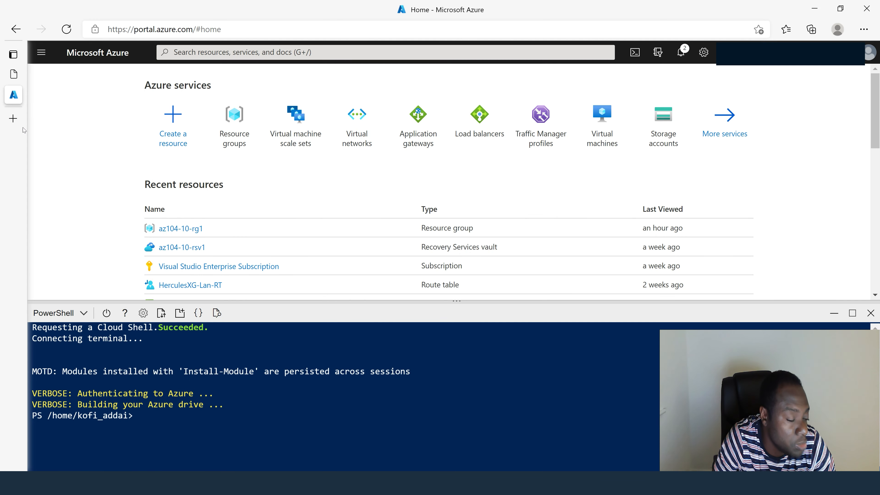
right_click(236, 414)
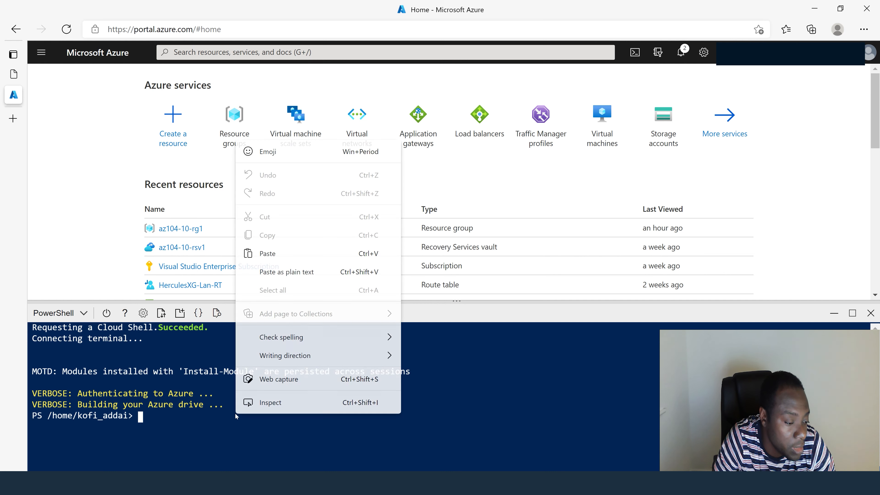
click(270, 253)
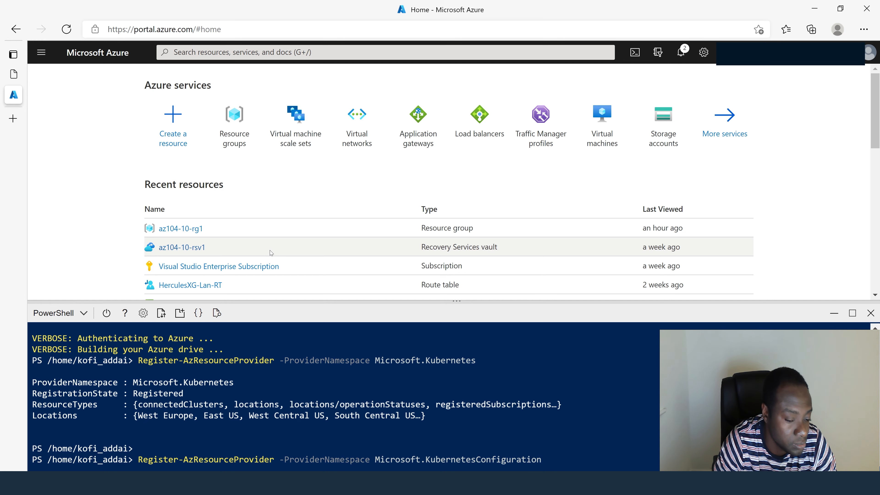
key(Return)
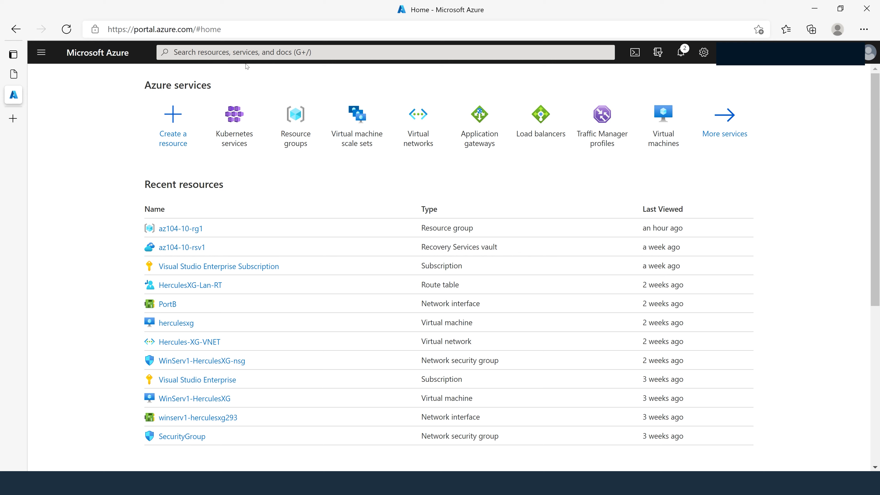
- Search the portal for Kubernetes services and start creating a Kubernetes cluster there
click(250, 52)
text(kub)
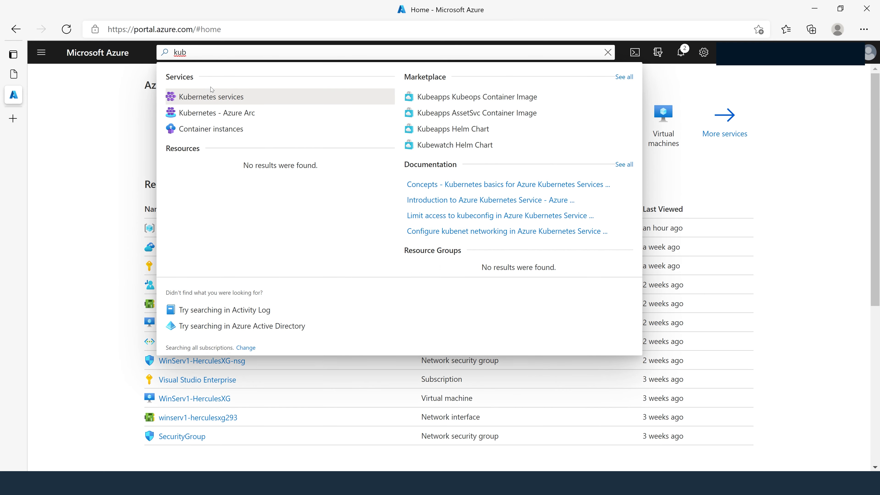
click(219, 99)
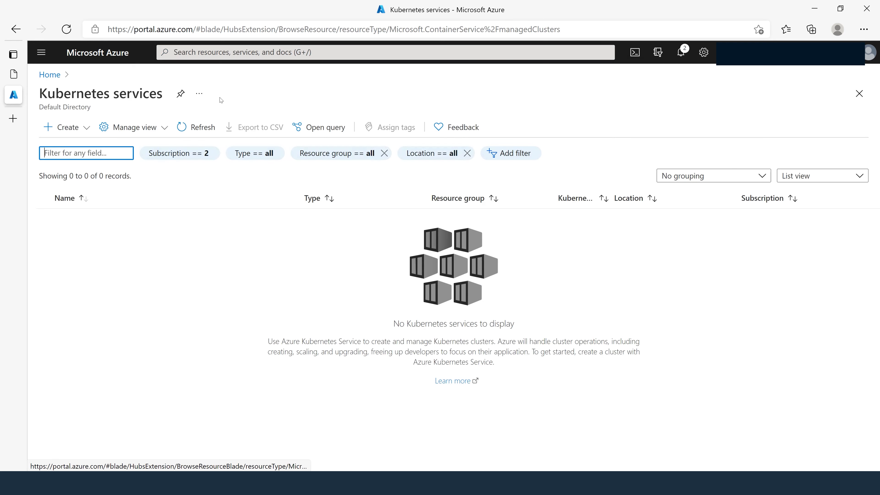
click(69, 130)
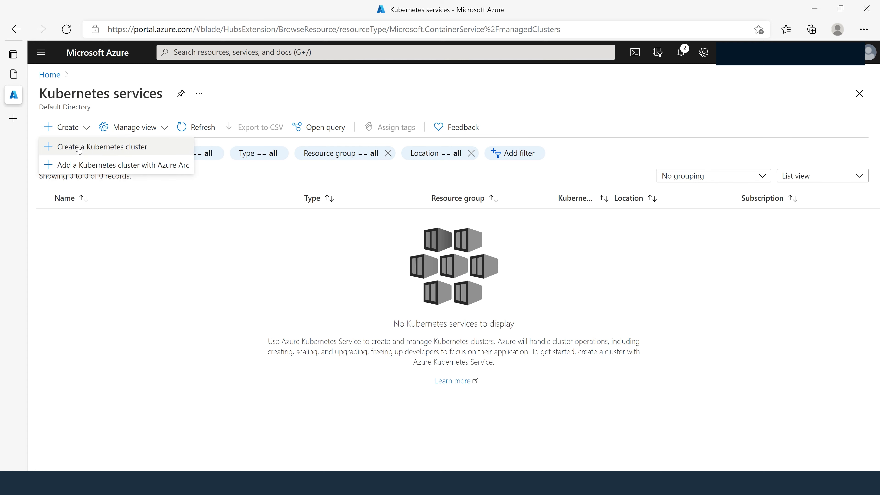
click(133, 149)
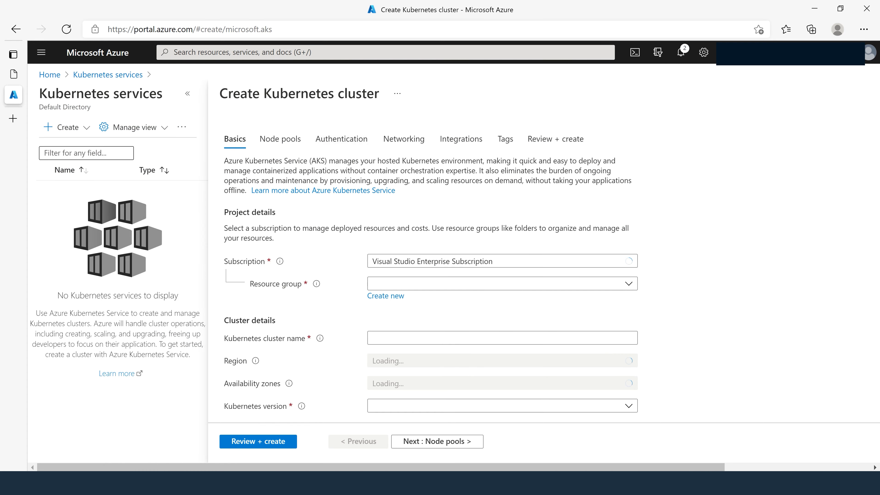
- Create a new resource group named az104-09c-rg1 for the cluster
click(386, 297)
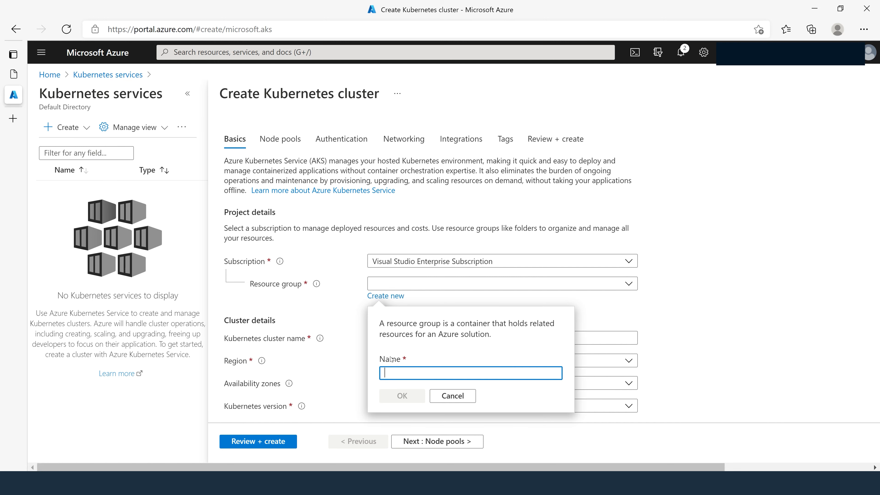
text(az104-09c)
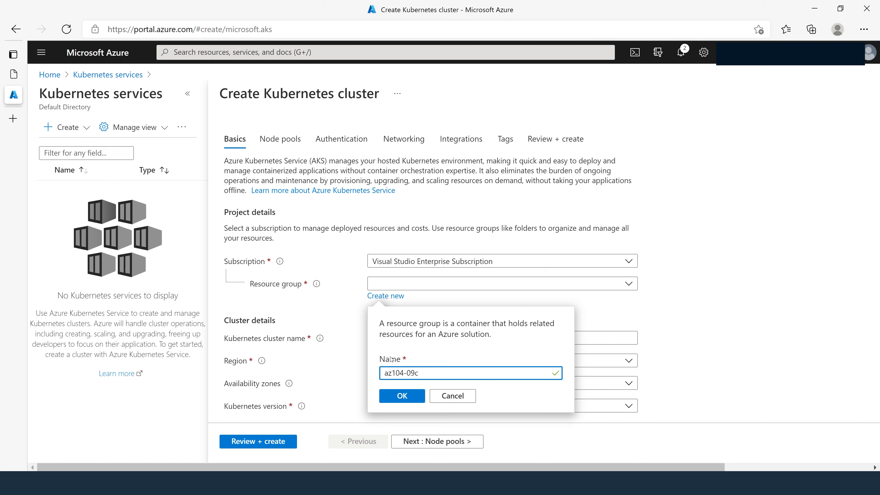
text(-rg1)
click(408, 397)
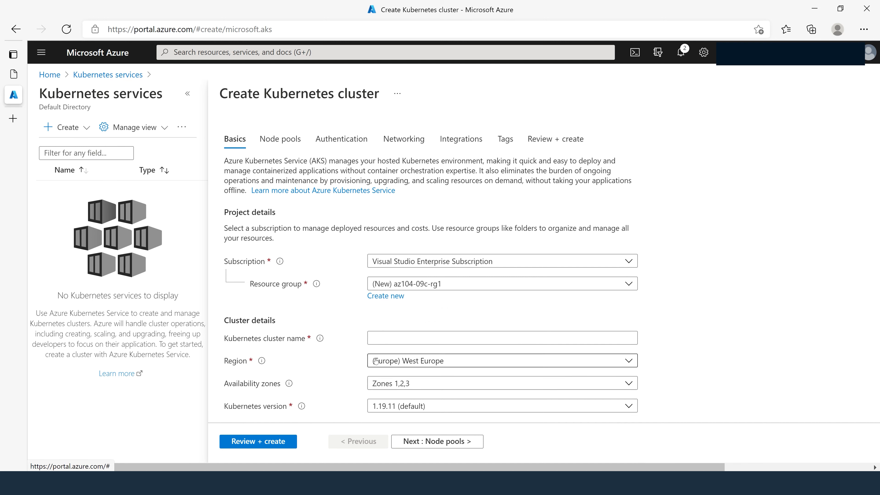
- Name the Kubernetes cluster az104-09c-aks1
click(388, 338)
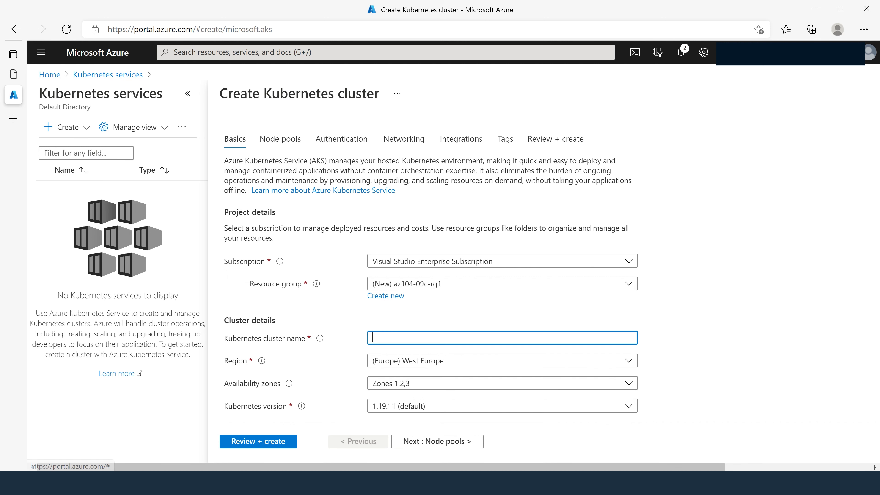
text(az10)
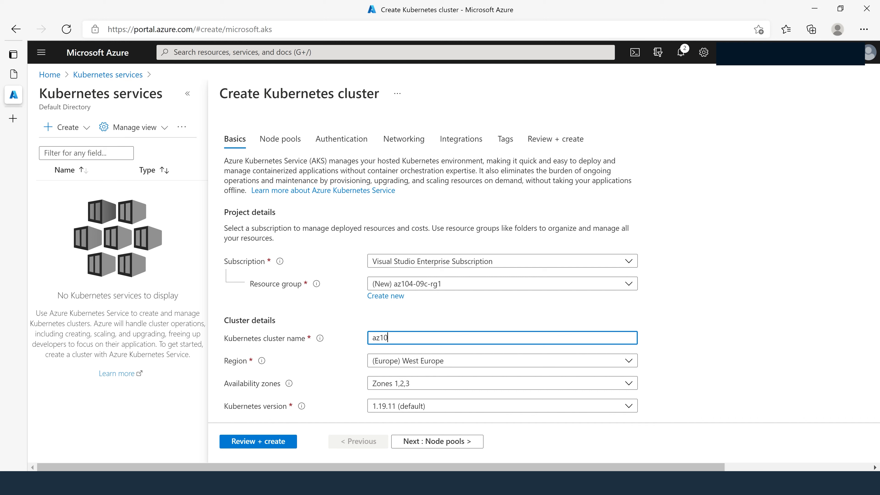
text(4-)
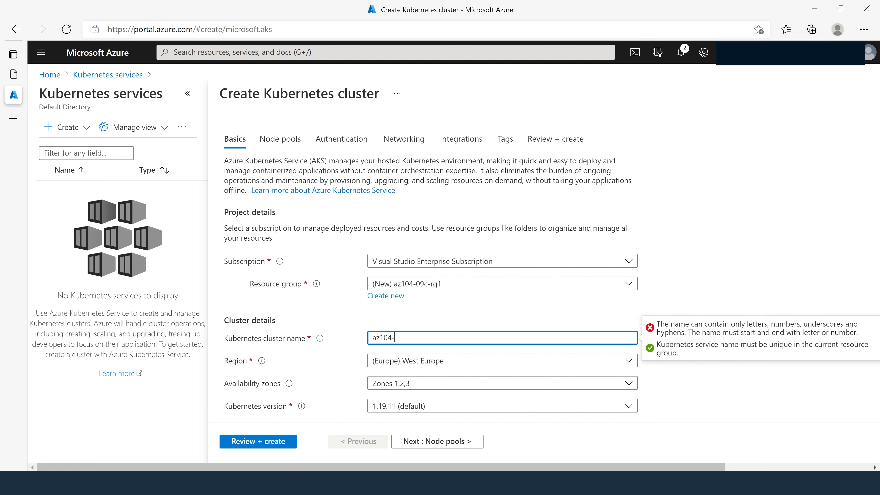
text(09c-aks1)
- Set the cluster's region to (US) East US
click(432, 364)
text(east)
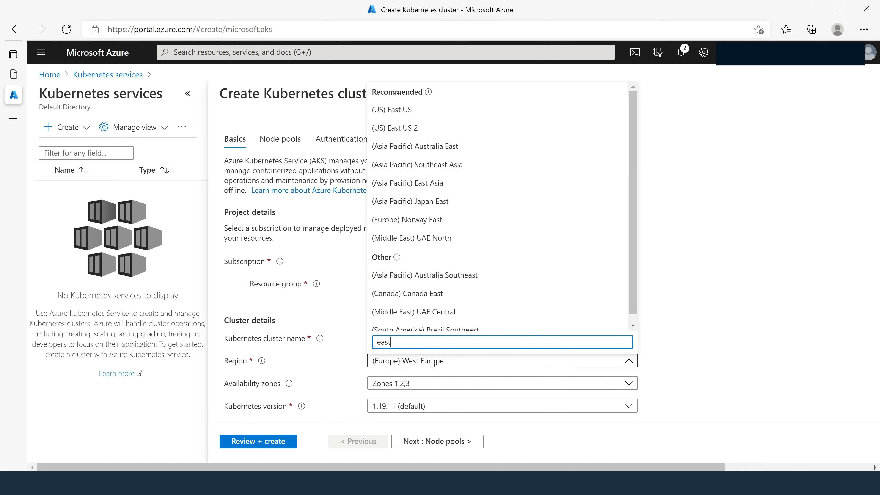
click(408, 109)
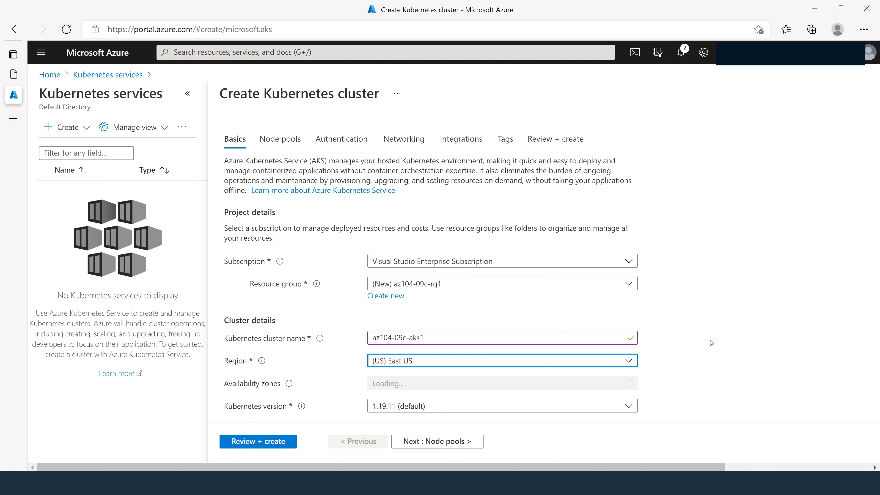
- Set the primary node pool's node count to 1 and proceed to the Node pools settings
scroll(713, 339, down, 1)
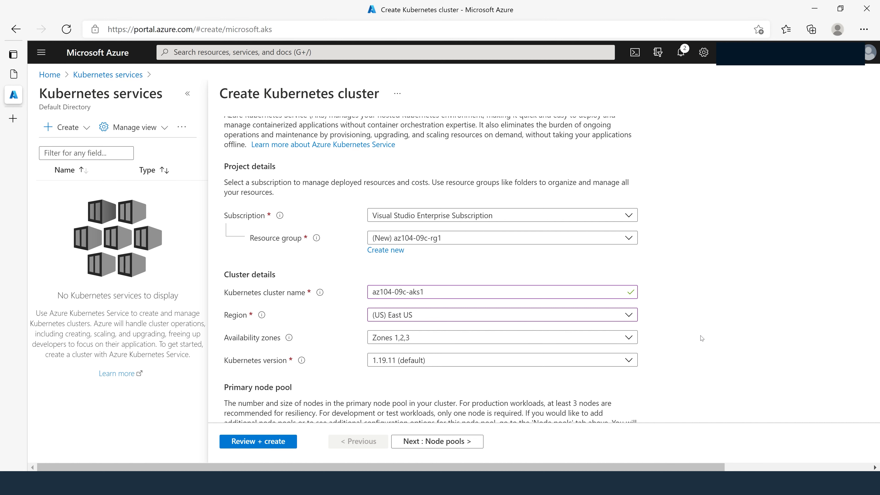
scroll(701, 338, down, 1)
scroll(701, 338, down, 1)
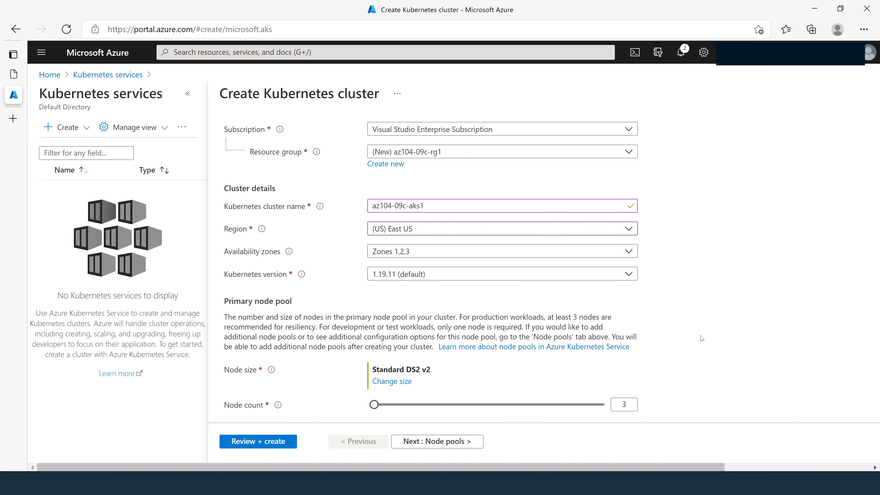
scroll(702, 338, up, 1)
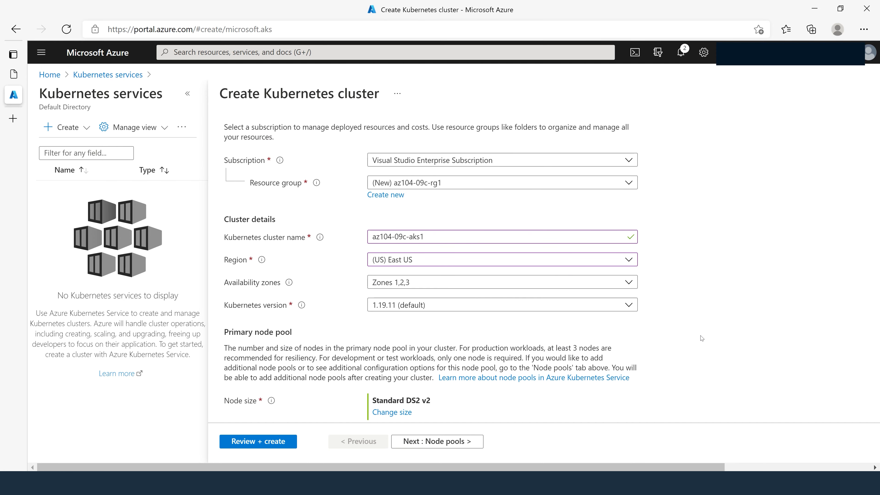
scroll(702, 338, down, 1)
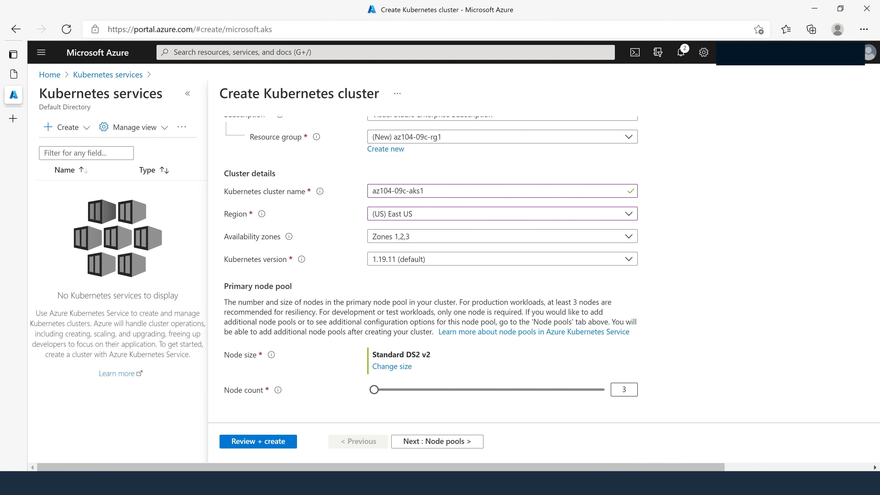
double_click(624, 389)
text(1)
click(733, 355)
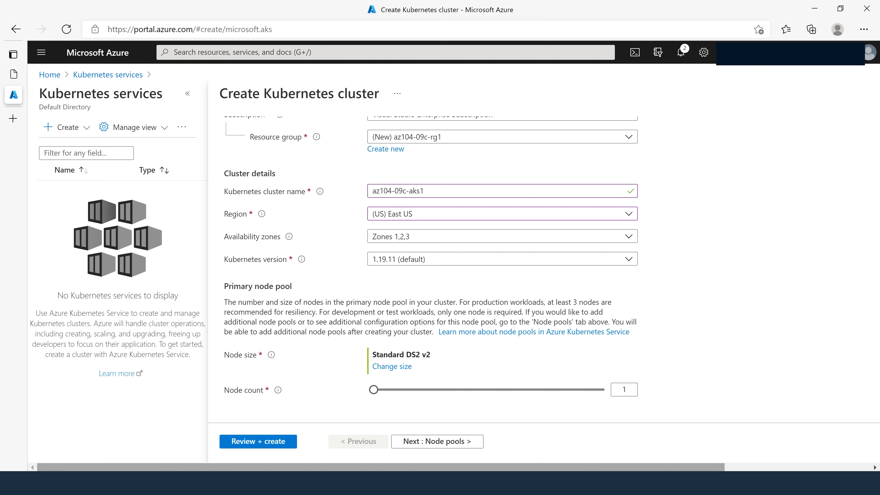
click(466, 442)
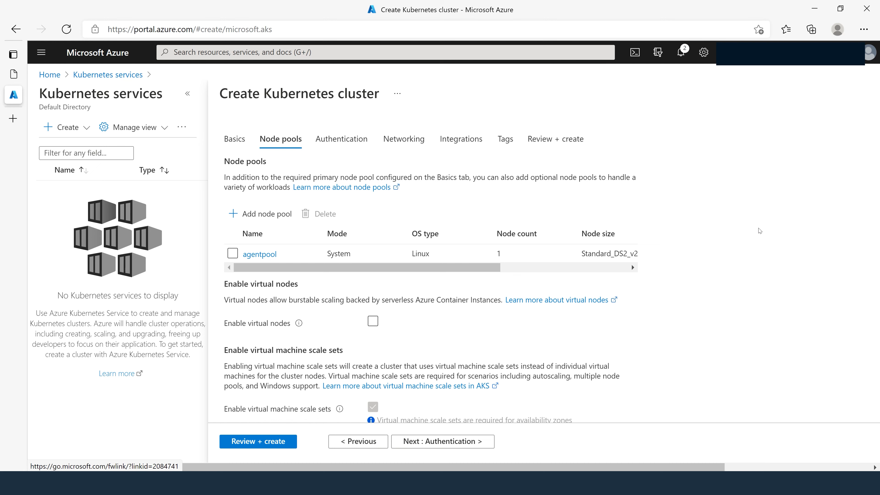
- Keep the default node pool, authentication and networking settings and proceed to the cluster's Integrations settings
scroll(760, 231, down, 1)
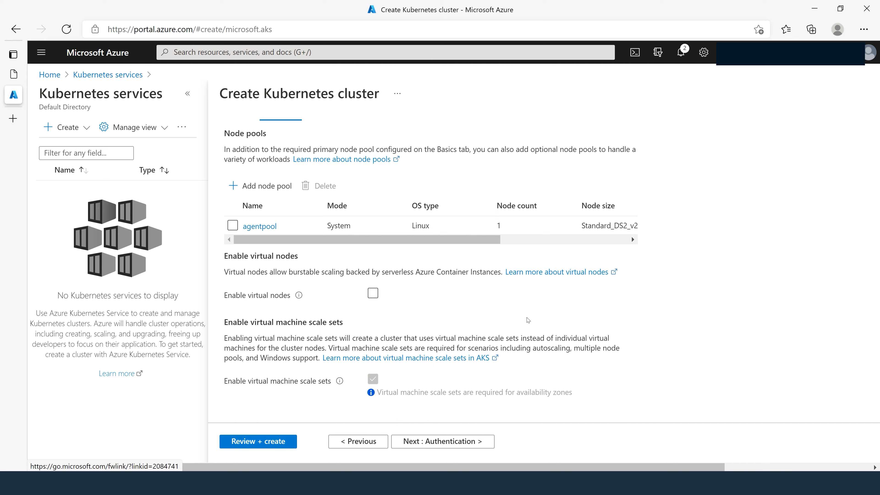
click(451, 445)
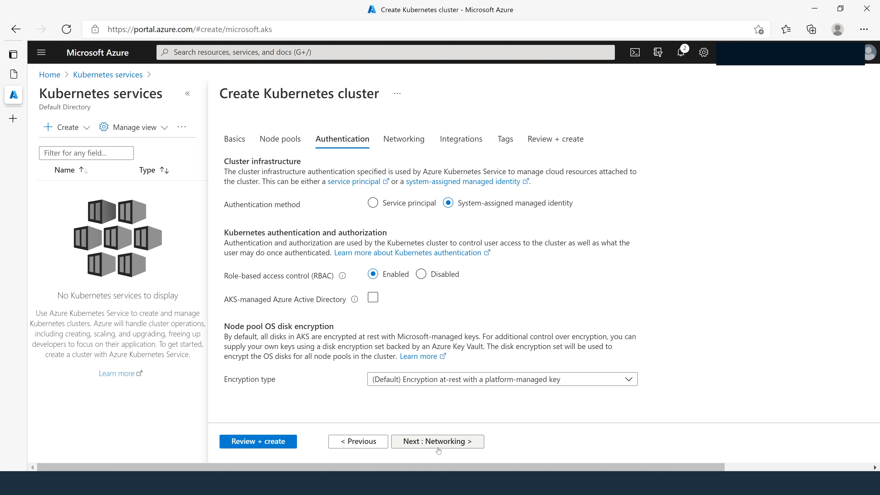
click(447, 449)
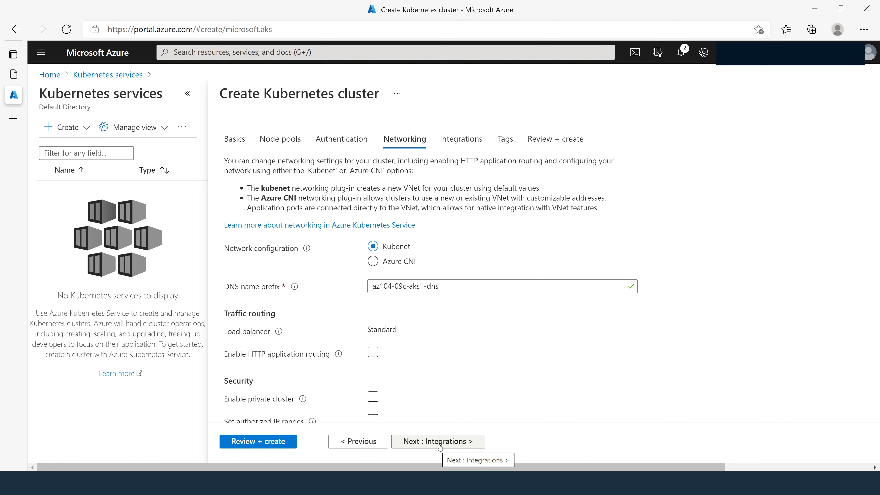
click(440, 442)
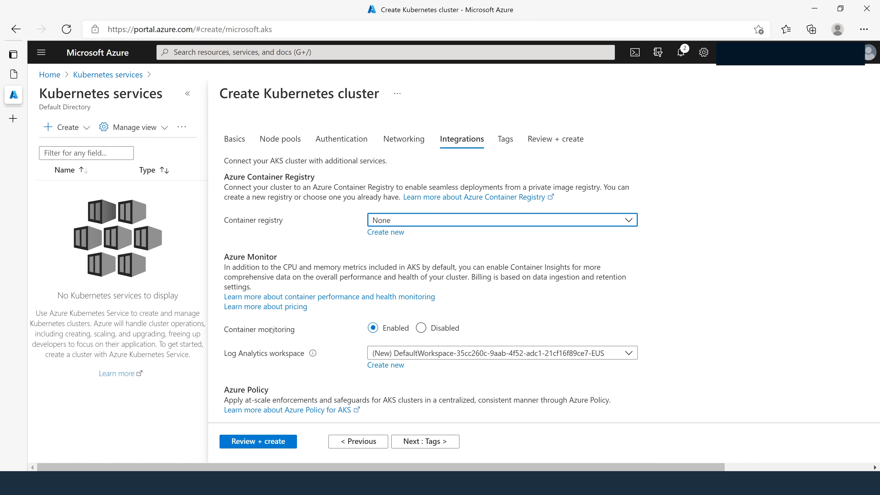
- Disable container monitoring, validate the cluster configuration and start the deployment
click(425, 330)
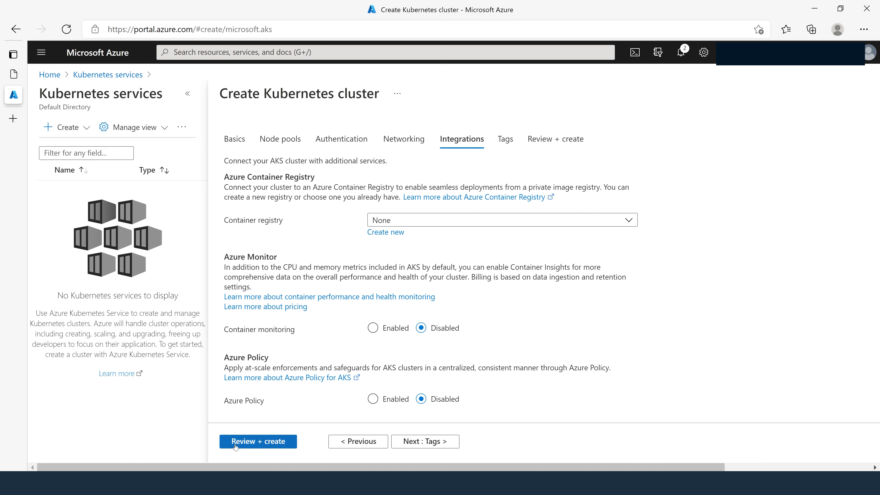
click(256, 443)
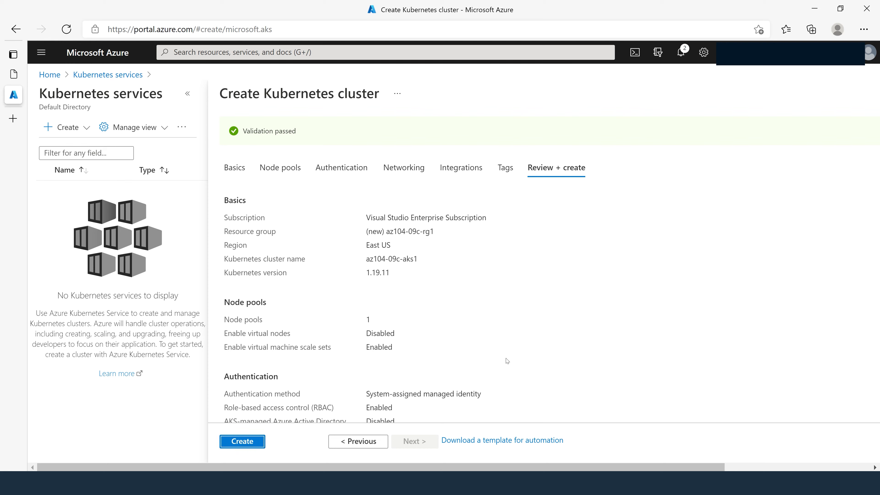
click(234, 446)
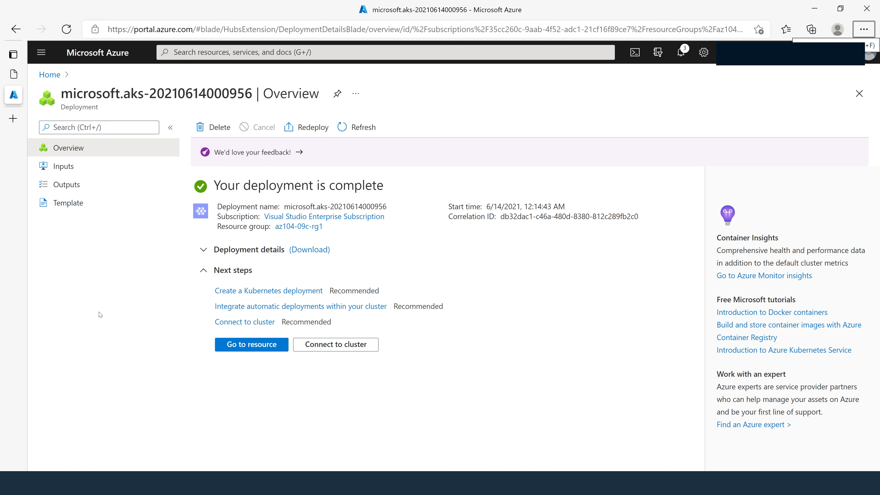
- Open the deployed az104-09c-aks1 cluster and examine its node pools
click(247, 348)
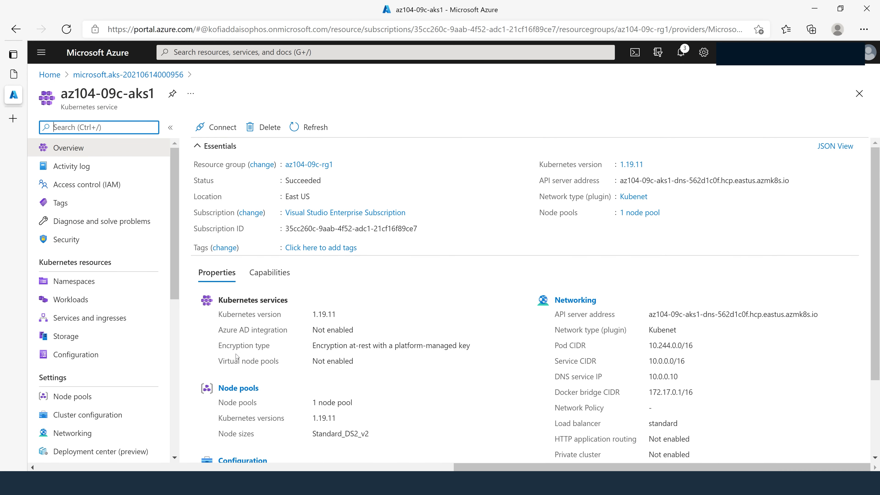
scroll(151, 285, down, 1)
scroll(152, 285, down, 2)
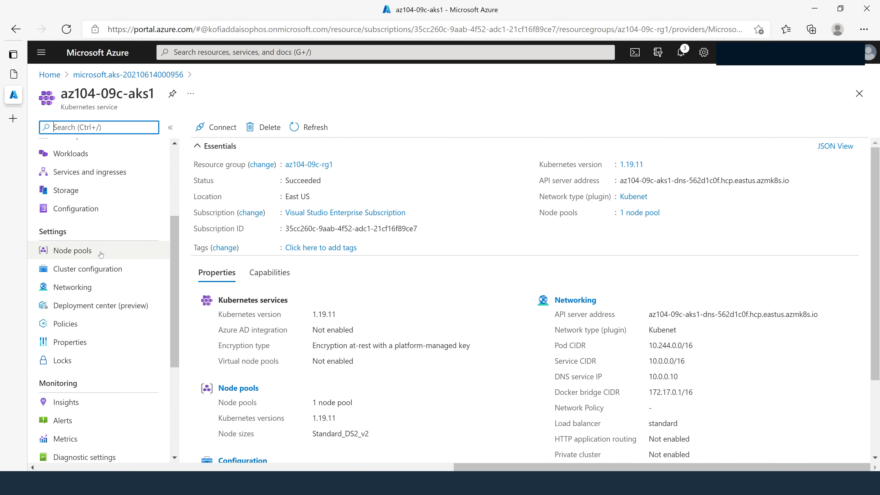
click(88, 253)
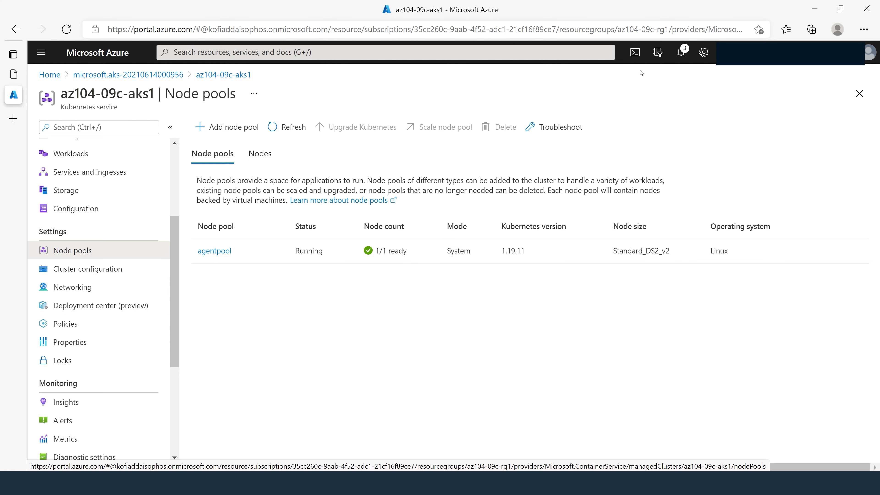
- Open Azure Cloud Shell and switch the session from PowerShell to Bash
click(637, 53)
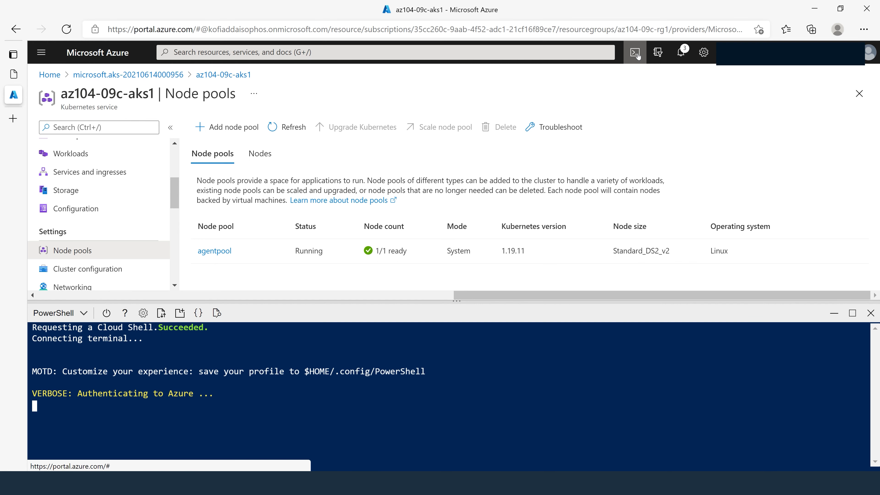
click(86, 314)
click(41, 333)
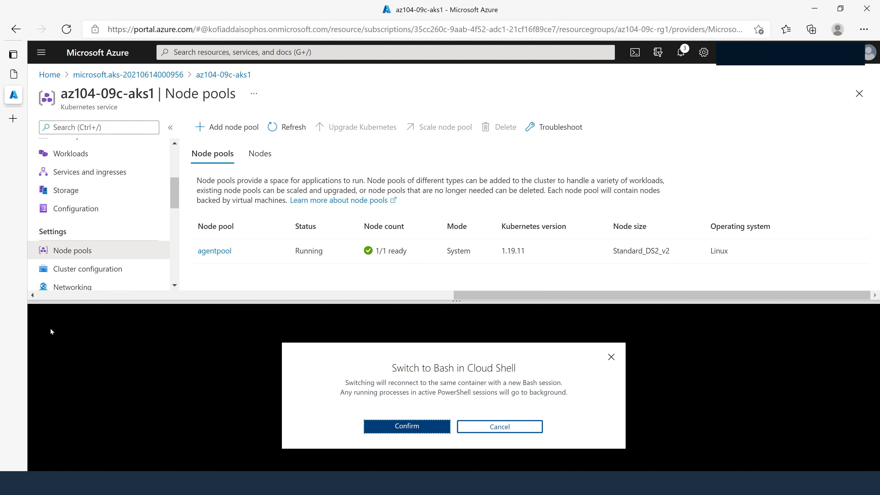
click(415, 428)
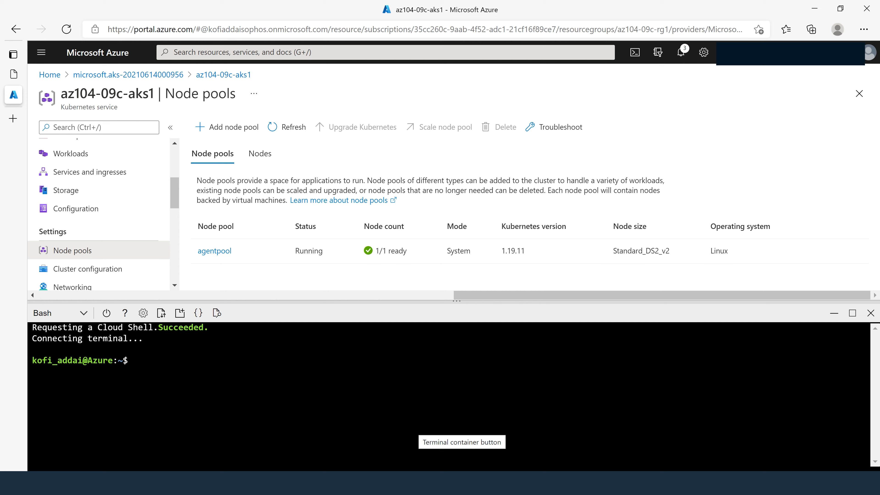
- Copy the Task 3 command block that retrieves the AKS cluster credentials from the lab 09c instructions
mouse_move(5, 78)
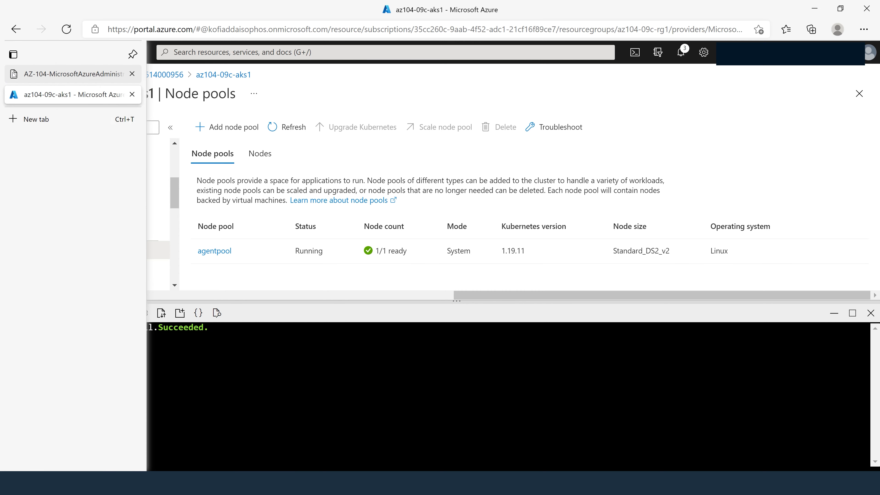
click(61, 74)
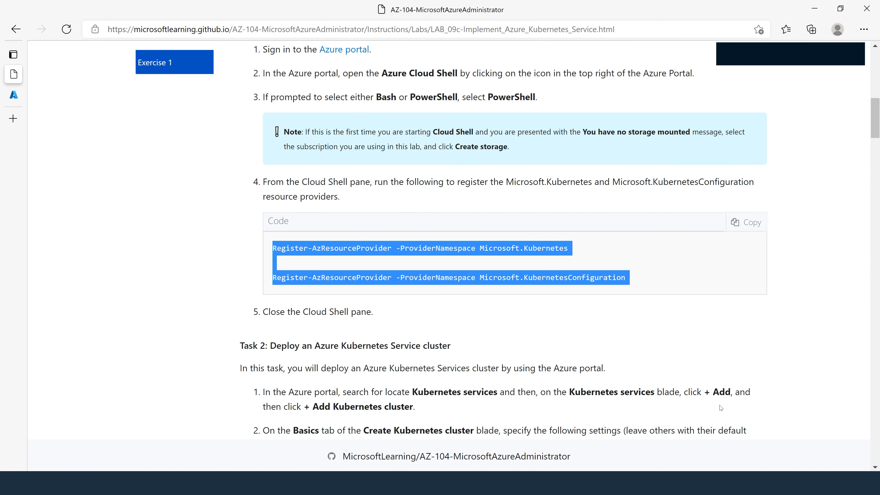
click(696, 368)
scroll(678, 339, down, 6)
scroll(675, 339, down, 12)
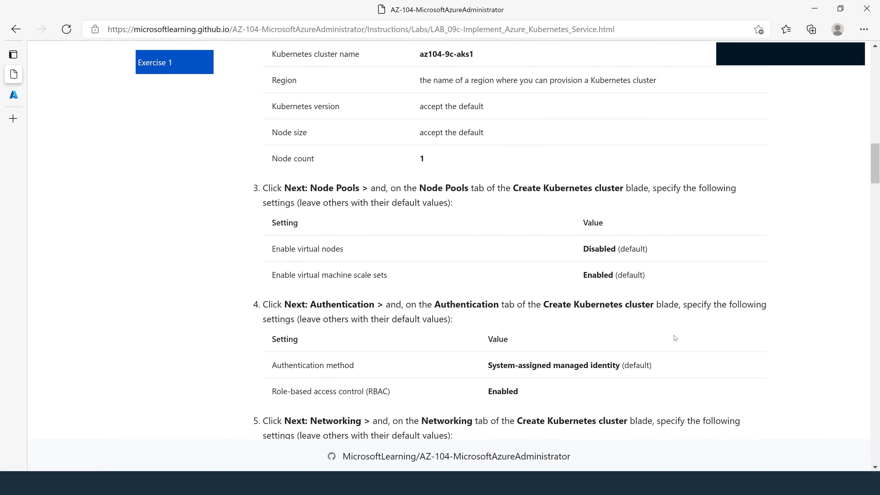
scroll(675, 338, down, 9)
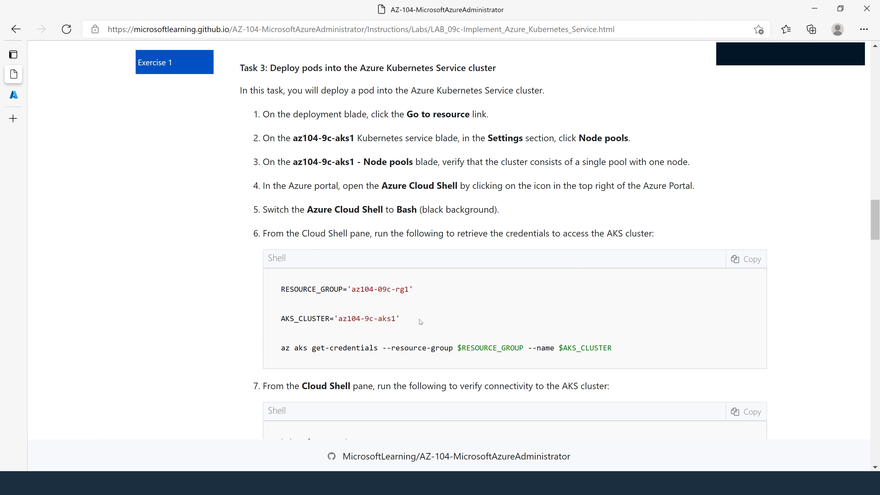
drag(308, 348, 382, 348)
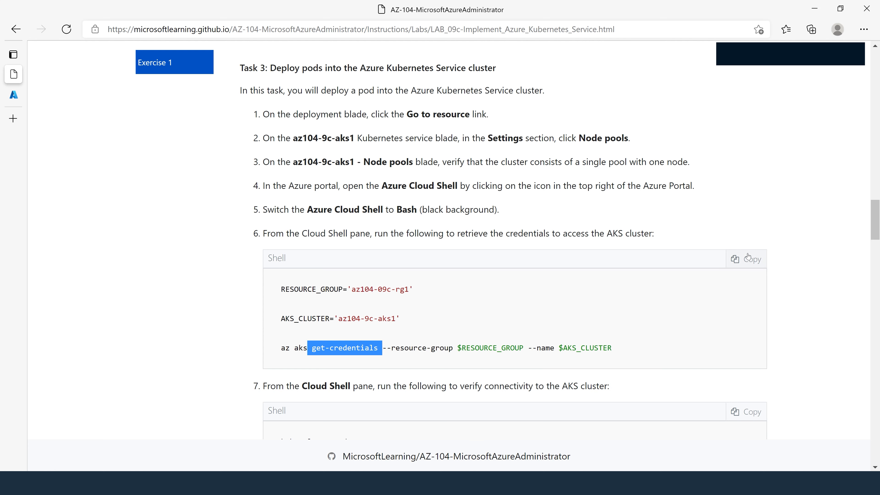
click(753, 262)
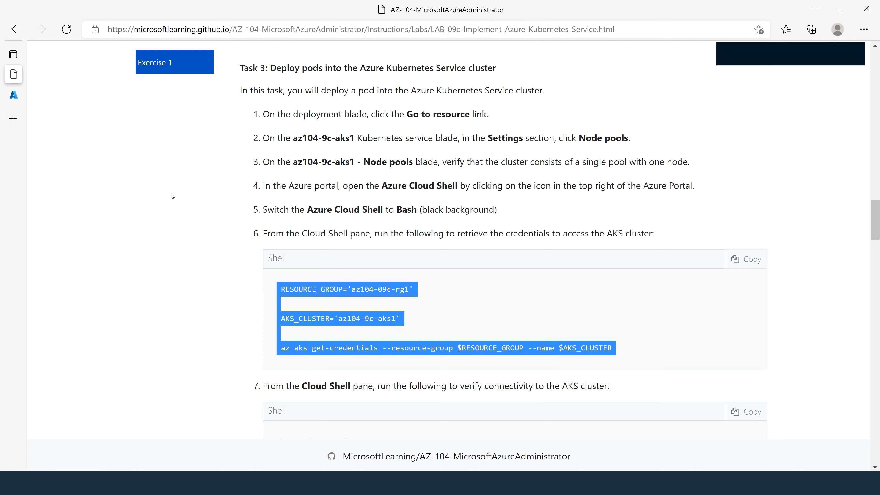
- Try to retrieve the AKS credentials in Bash with resource group az104-09c-rg1 and cluster name az104-9c-aks1
click(16, 95)
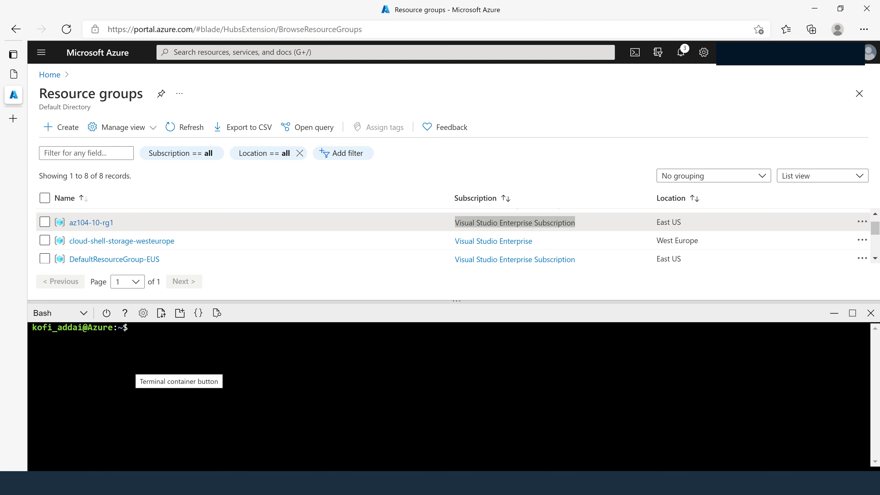
right_click(160, 349)
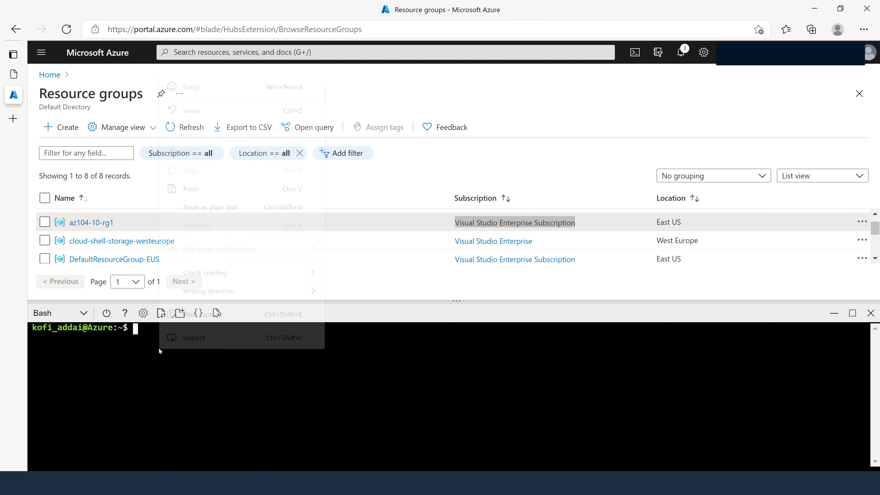
click(197, 188)
key(Return)
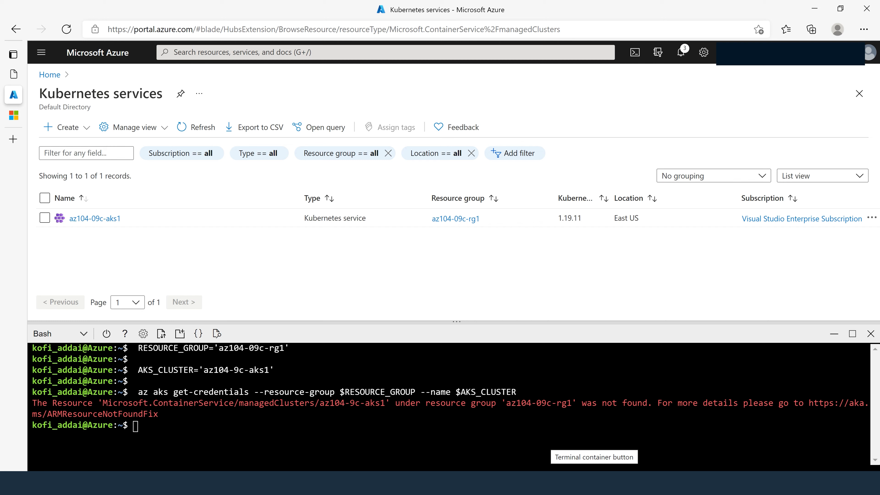
- Open the az104-09c-rg1 resource group and compare its cluster name with the name in the Cloud Shell error
drag(320, 403, 380, 403)
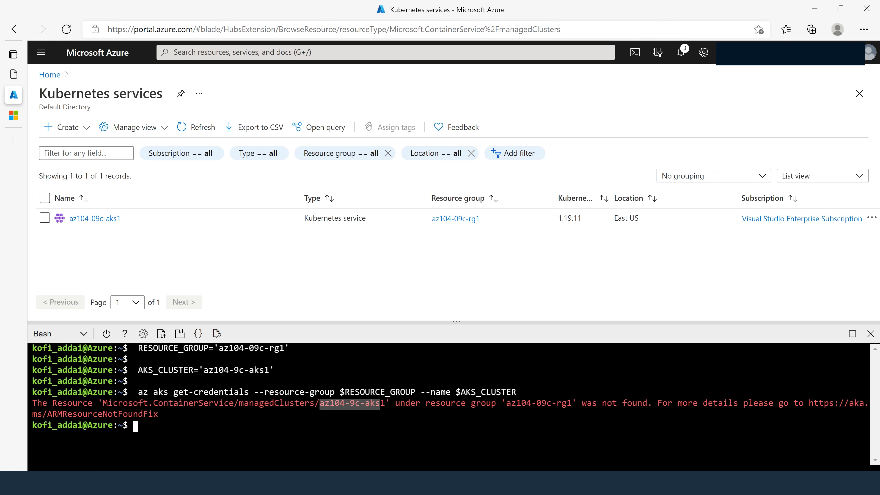
click(257, 53)
text(res)
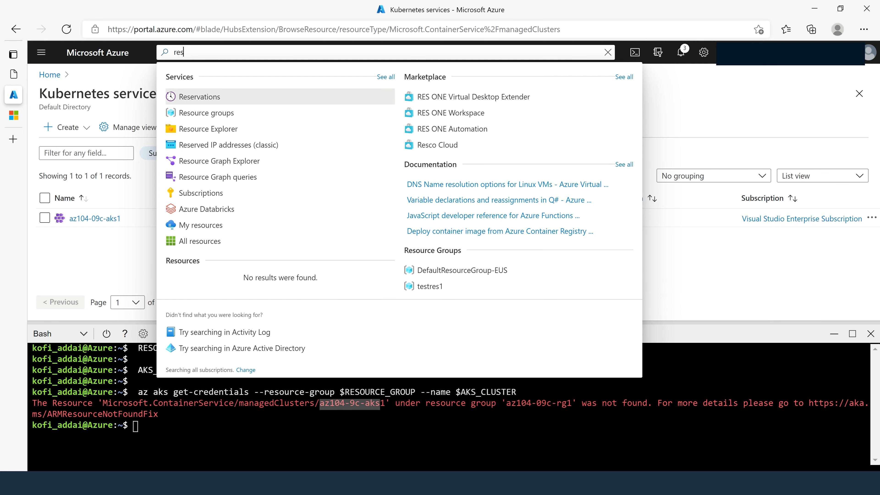
click(199, 113)
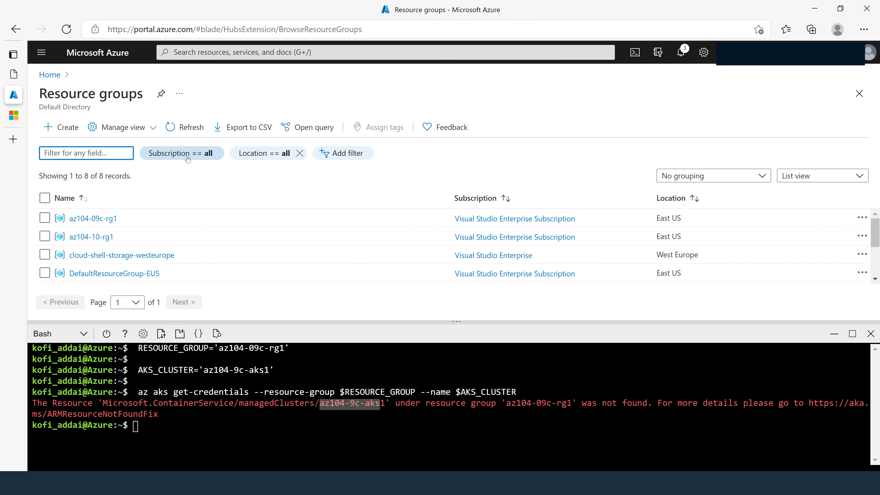
click(88, 219)
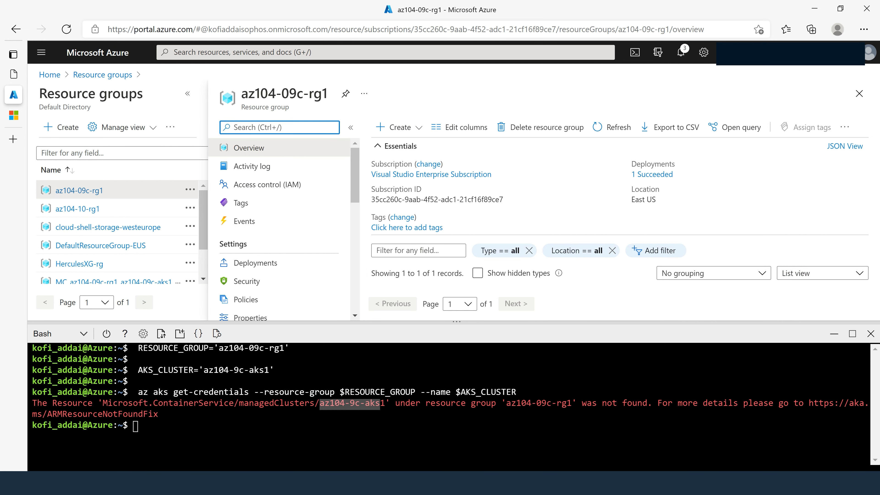
drag(556, 327, 552, 368)
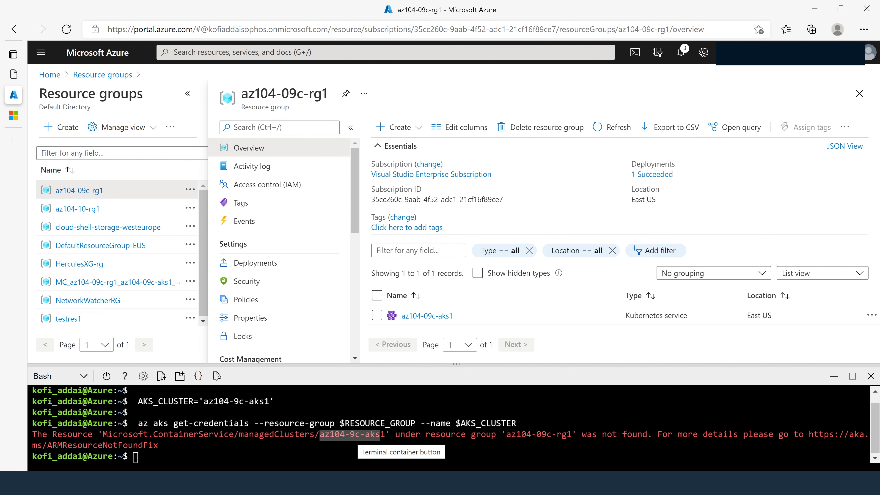
click(352, 436)
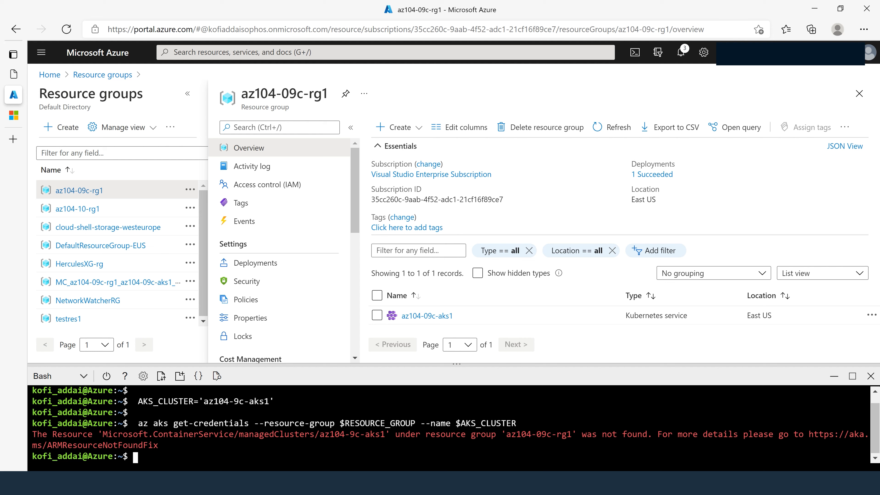
- Copy the get-credentials command block from the lab page again and paste it at the Bash prompt without running its last line
mouse_move(22, 81)
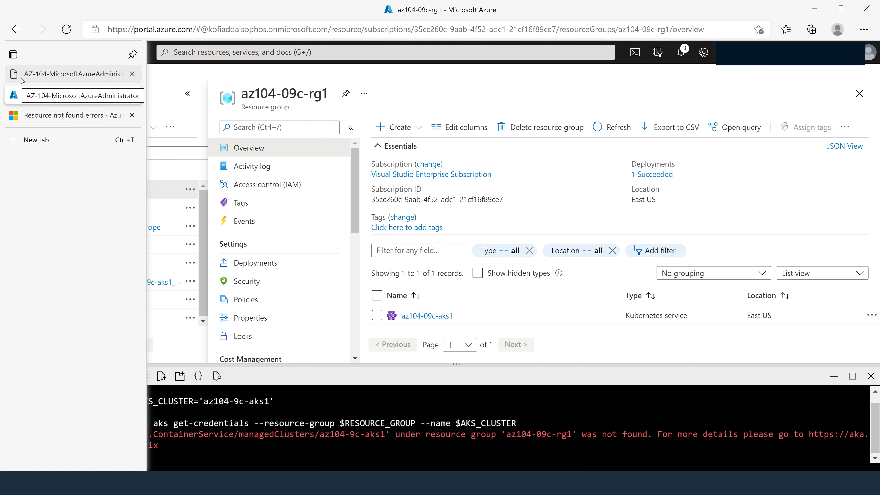
click(55, 77)
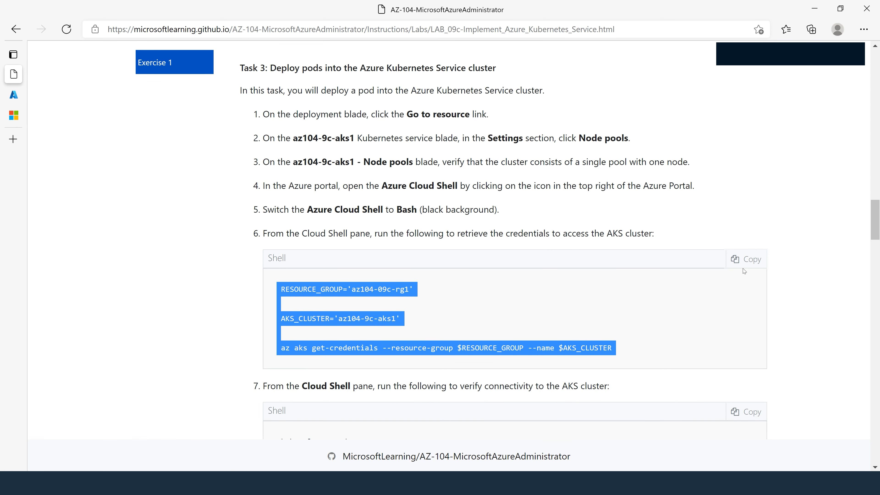
click(746, 260)
click(14, 94)
right_click(181, 452)
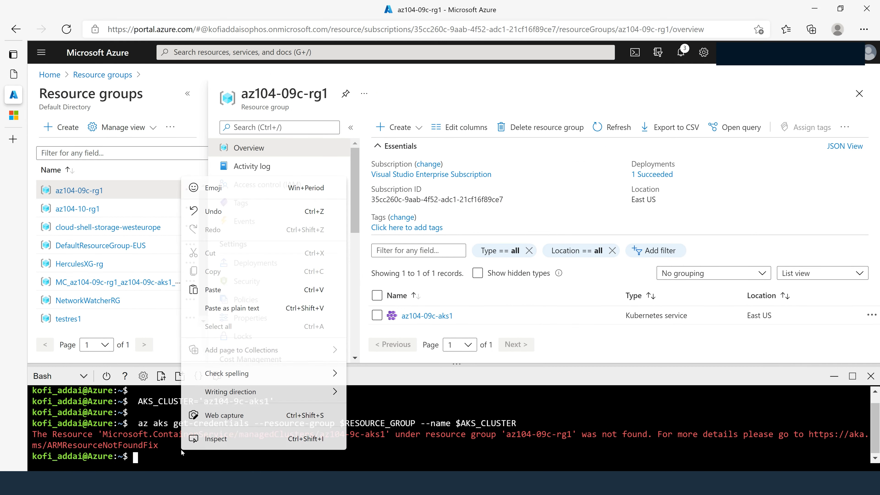
click(213, 290)
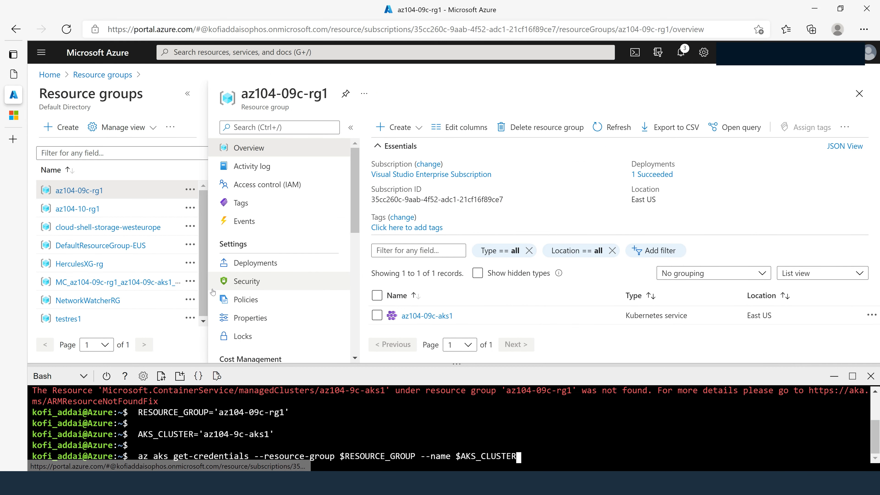
key(Left)
key(Left)
key(Left)
key(Left)
key(Left)
key(Left)
key(Left)
key(Left)
key(Left)
key(Left)
key(Left)
key(Left)
key(Left)
key(Left)
key(Left)
key(Left)
key(Left)
key(Left)
key(Left)
key(Left)
key(Left)
key(Left)
key(Left)
key(Left)
key(Left)
key(Left)
key(Left)
key(Left)
key(Left)
key(Left)
key(Left)
key(Left)
key(Left)
key(Left)
key(Left)
key(Left)
key(Left)
key(Left)
key(Left)
key(Left)
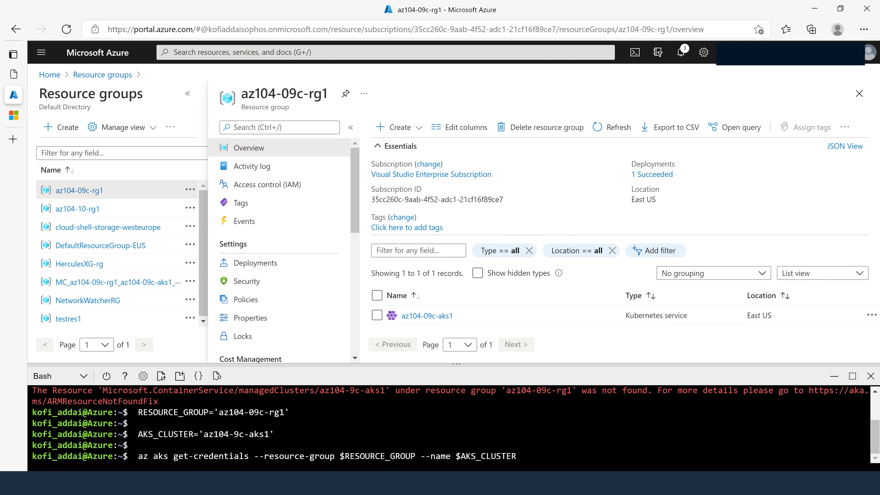
- Paste the get-credentials block into a new Notepad note, correct the cluster name to az104-09c-aks1, and select the whole block for copying
key(super+s)
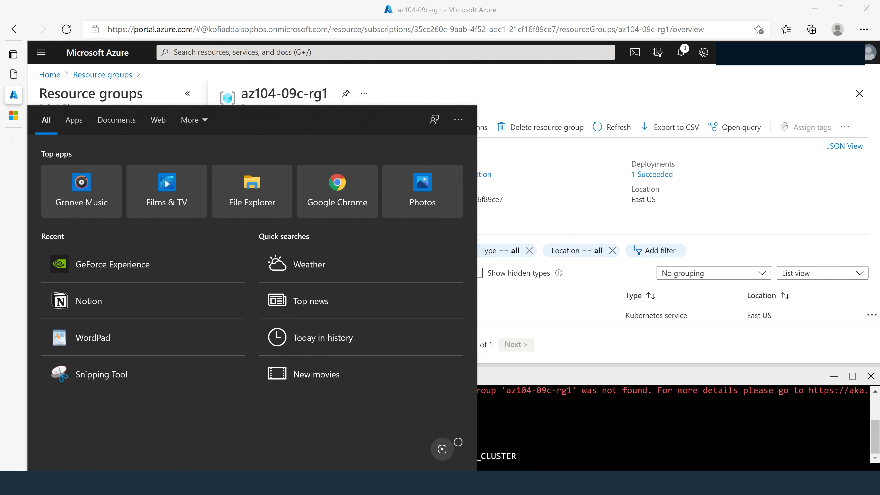
text(note)
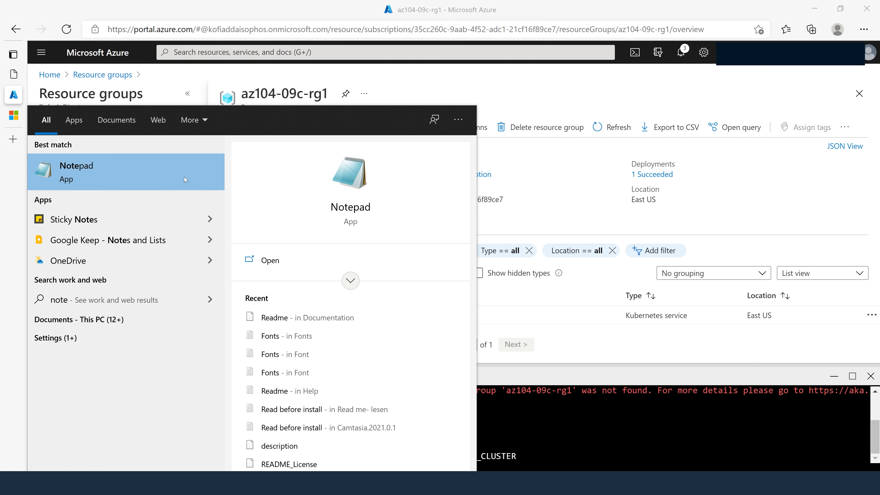
click(186, 180)
key(ctrl+v)
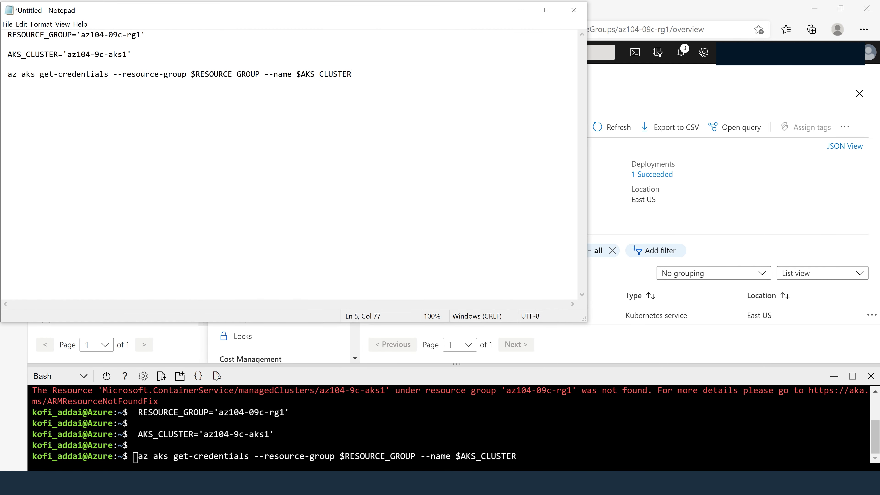
click(95, 54)
text(0)
drag(352, 74, 3, 35)
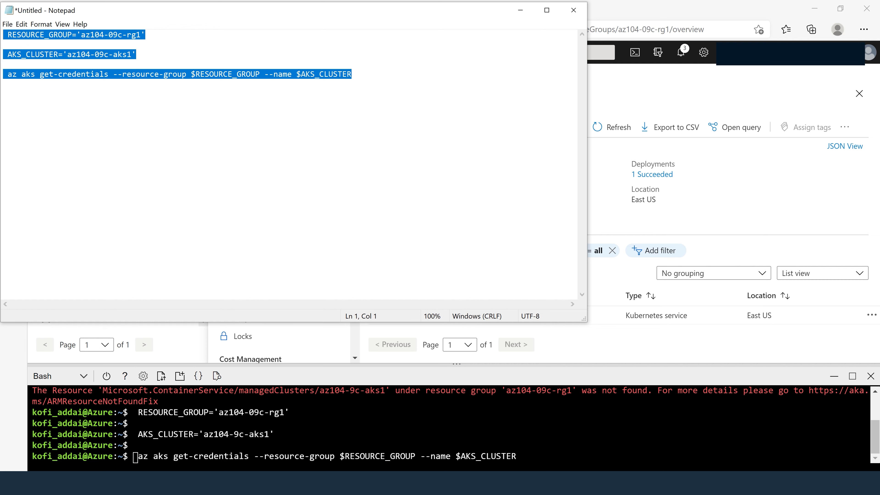
- Cancel the pending Bash command and run the corrected get-credentials block for cluster az104-09c-aks1 in resource group az104-09c-rg1
click(547, 438)
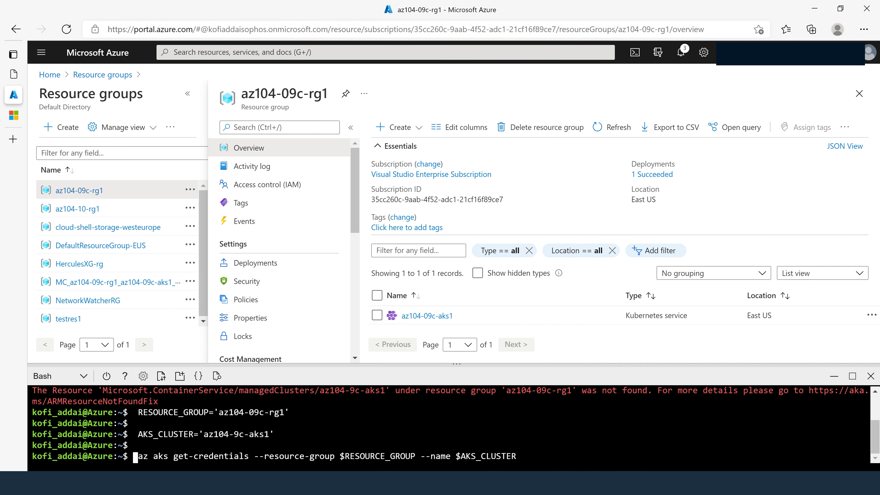
key(ctrl+c)
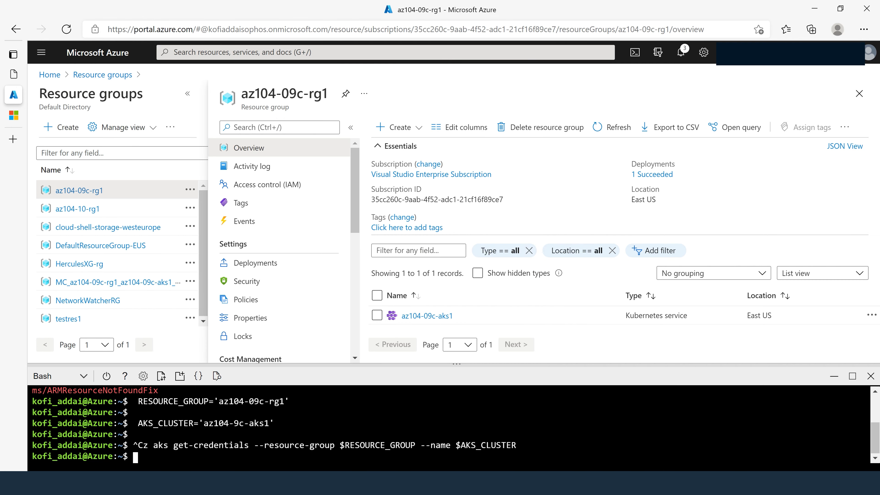
right_click(579, 439)
click(611, 278)
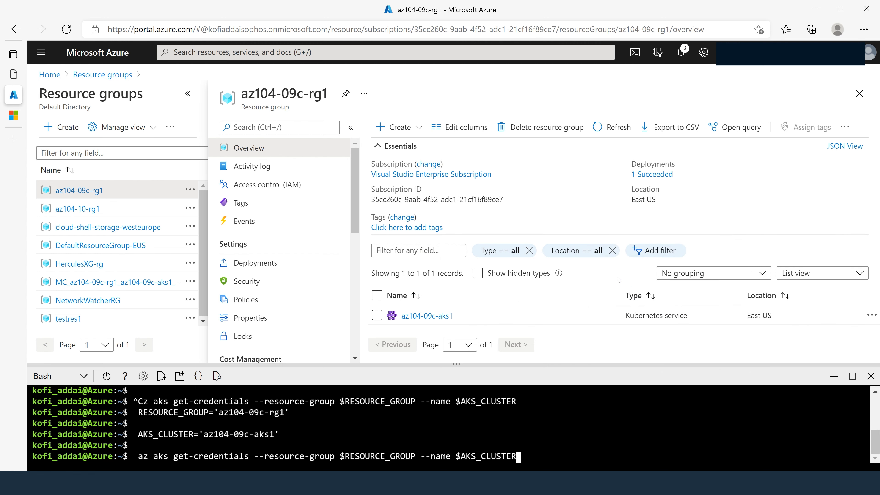
key(Return)
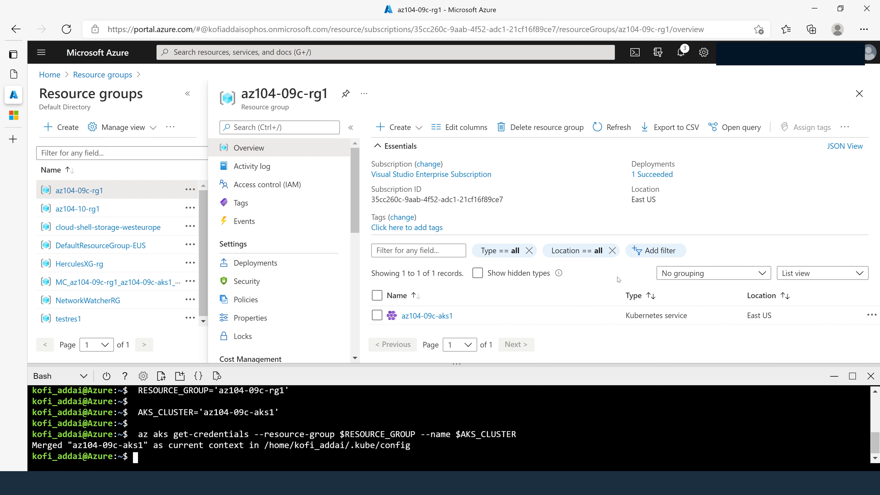
- List the cluster's nodes in Bash with kubectl get nodes
text(kubectl get nodes)
key(Return)
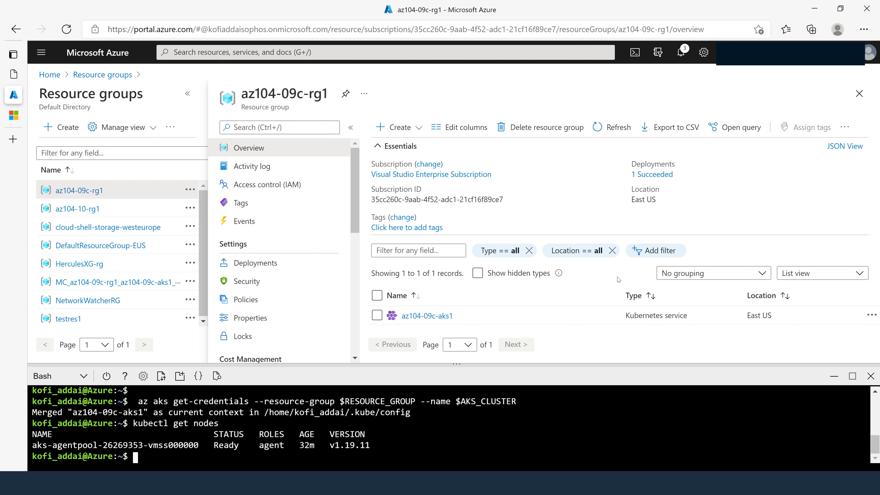
- Create a Kubernetes deployment named nginx-deployment from the nginx image using kubectl create deployment nginx-deployment --image=nginx
text(kubectl create dep)
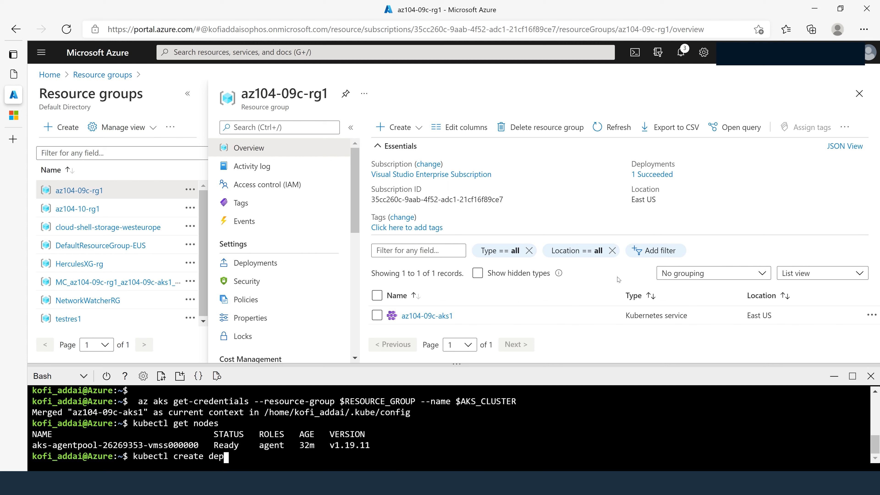
text(loyement)
text( ngi)
text(nx)
text(-)
text(deploy)
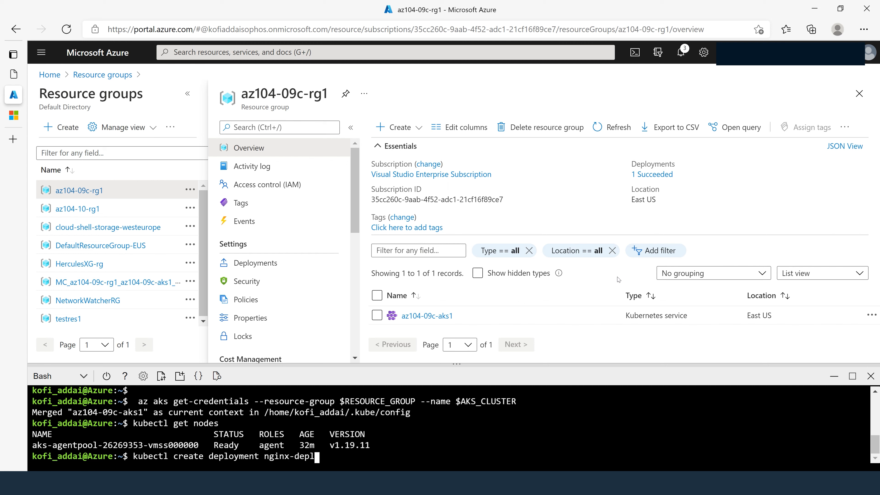
text(ment --image=nginx)
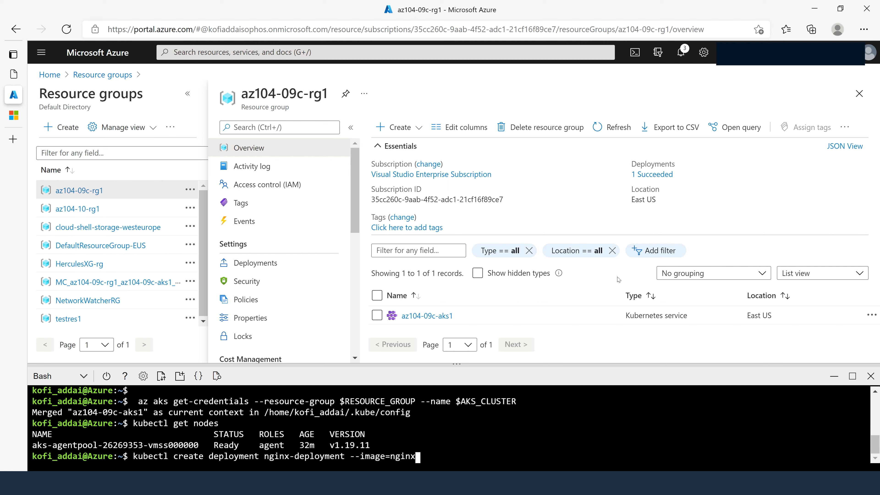
key(Return)
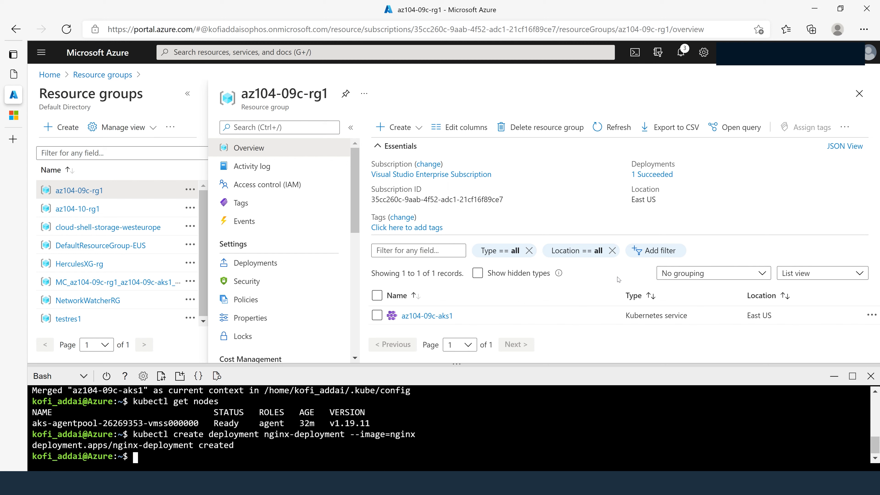
- List the cluster's pods in Bash with kubectl get pods
text(kubectl get pods)
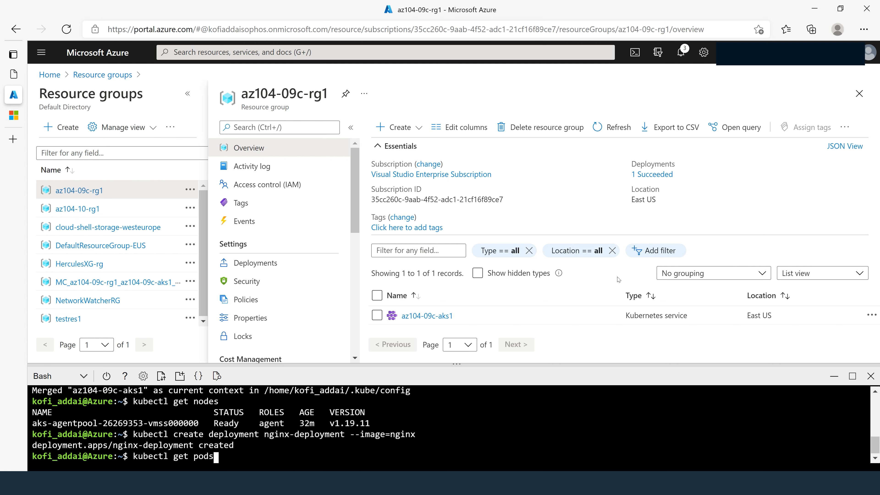
key(Return)
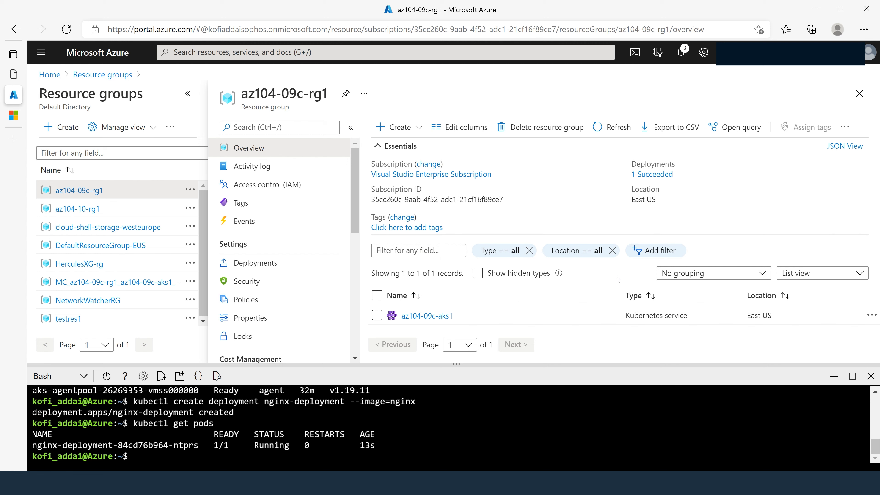
- Check the state of the deployment in Bash with kubectl get deployment
text(kubectl get deplo)
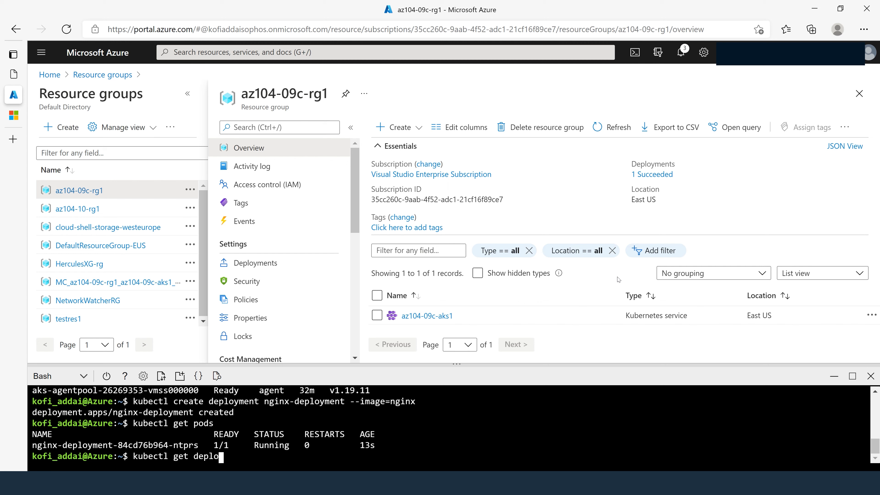
text(yment)
key(Return)
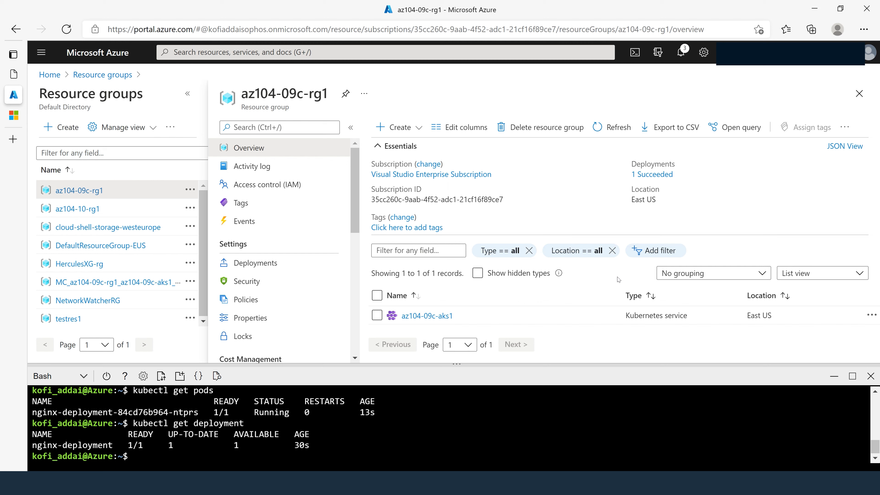
- Expose the deployment to the internet with kubectl expose deployment nginx-deployment --port=80 --type=LoadBalancer
text(kub3)
key(BackSpace)
text(ectl expose de)
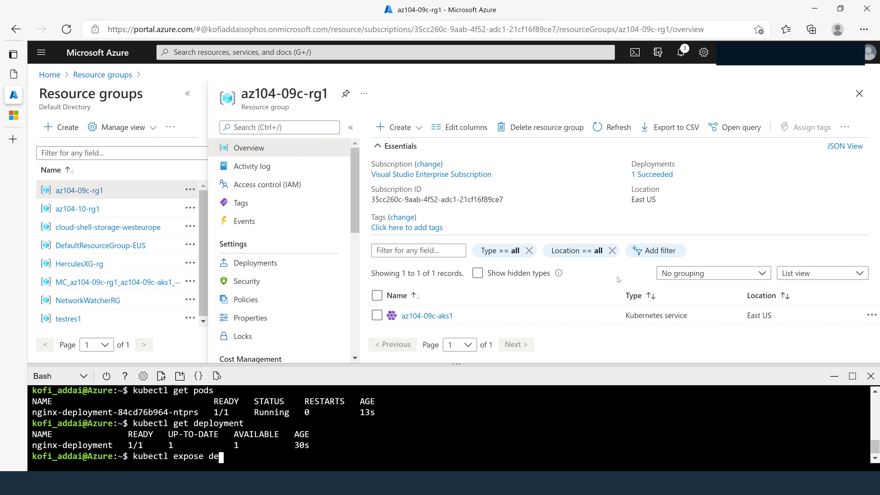
text(ployment nginx-de)
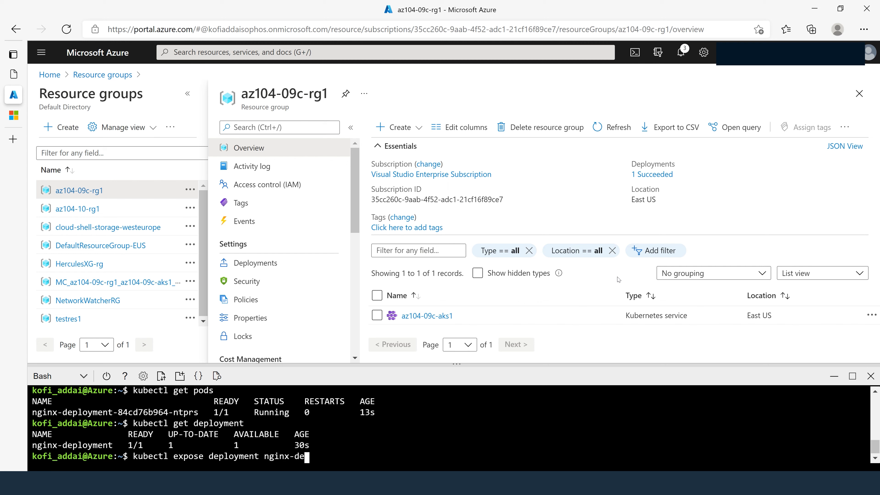
text(ployment --port)
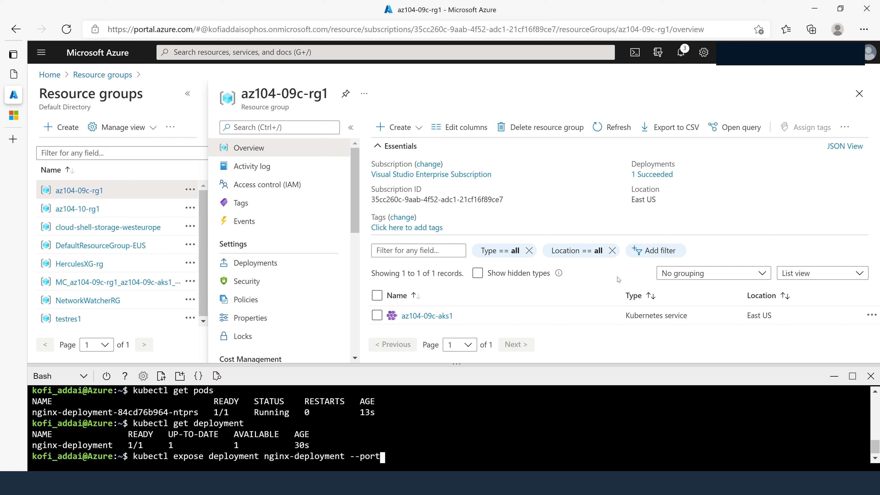
text(=80 --type=Load)
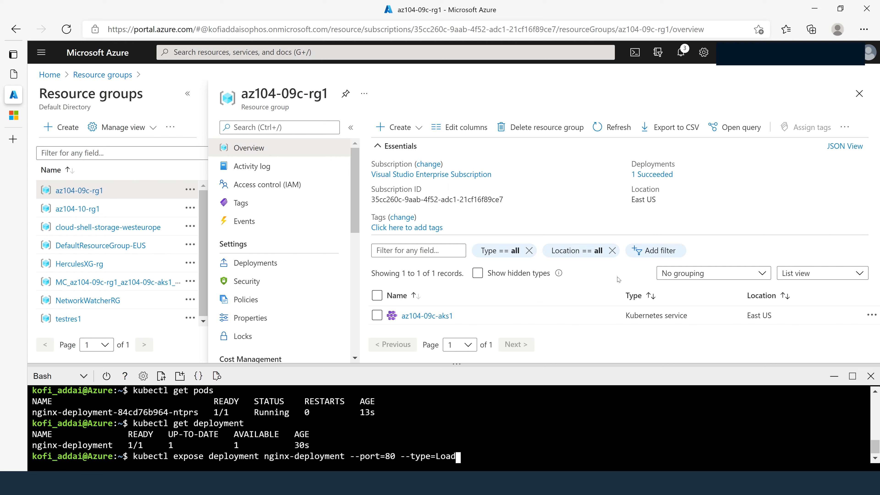
text(Balancer)
key(Return)
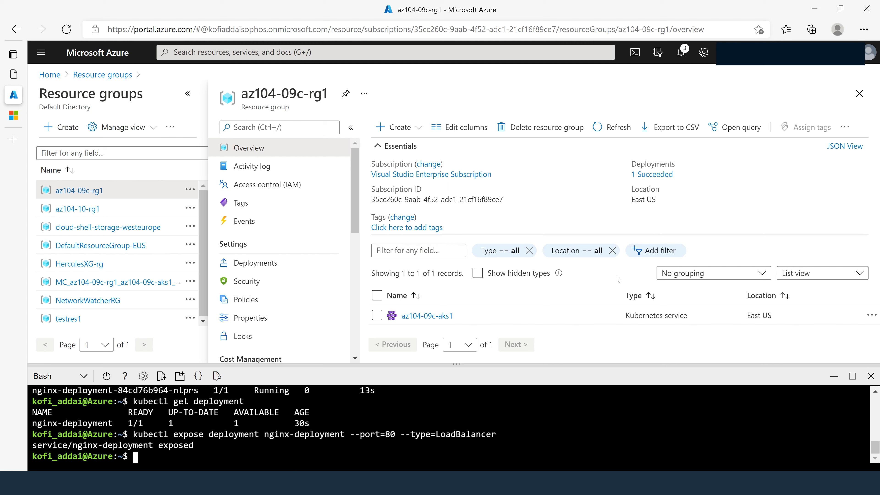
- List the cluster's services and their external IP addresses with kubectl get service
text(kubectl get service)
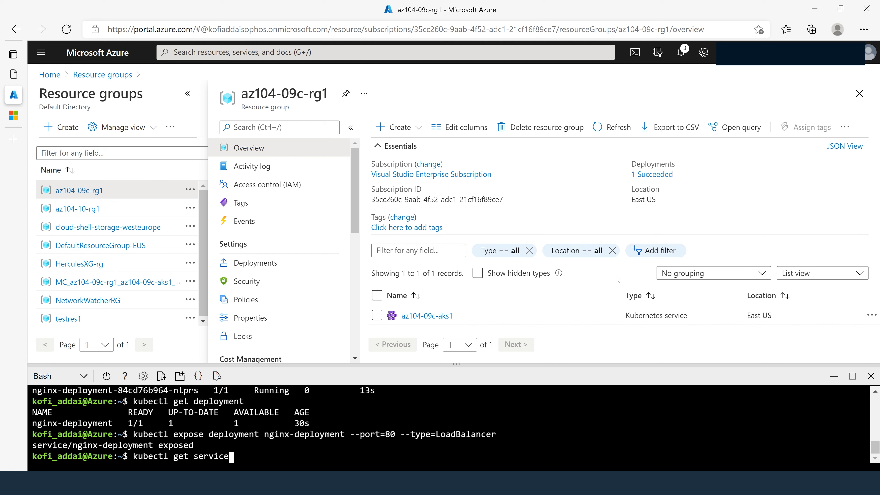
key(Return)
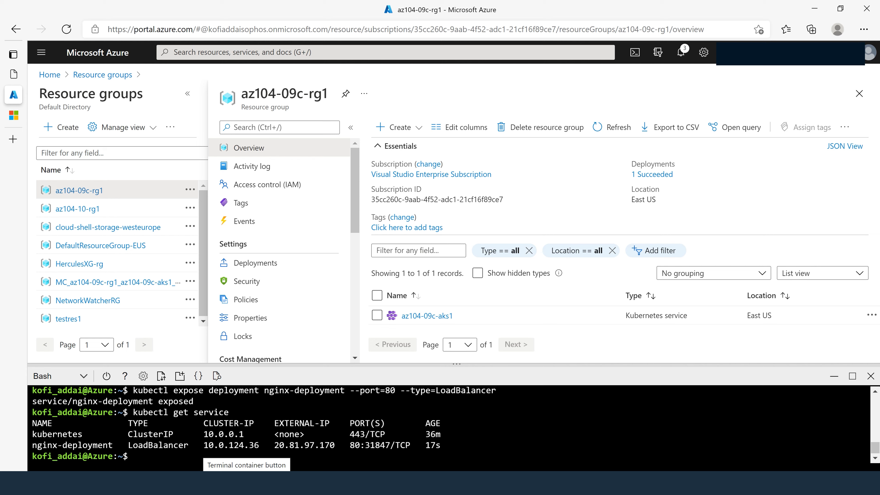
- Copy the external IP address of the nginx-deployment service and open it in a new browser tab
drag(275, 445, 335, 445)
right_click(318, 446)
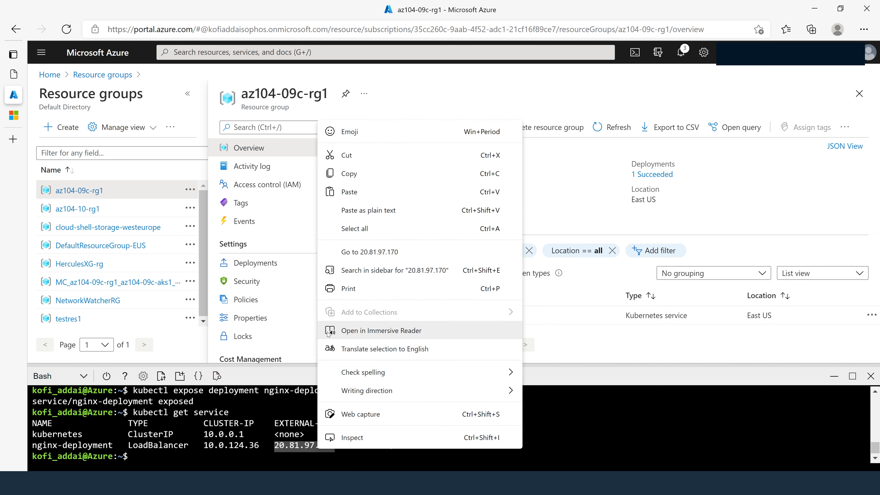
click(351, 179)
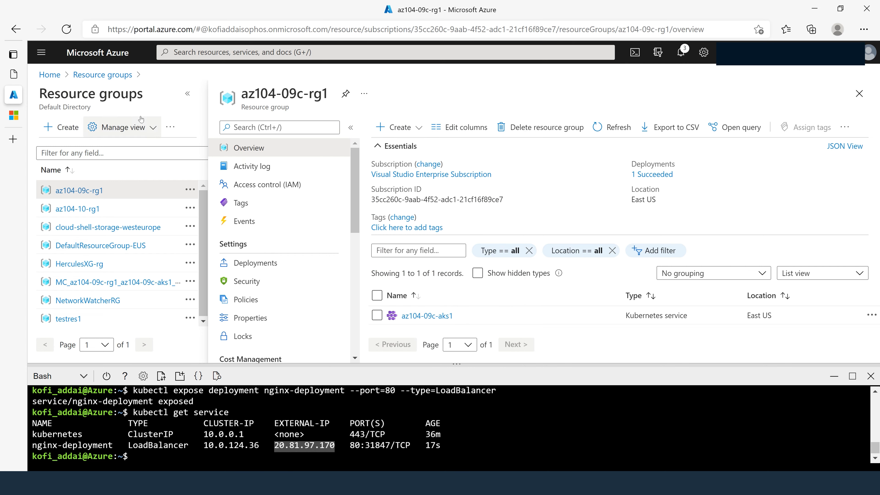
click(13, 139)
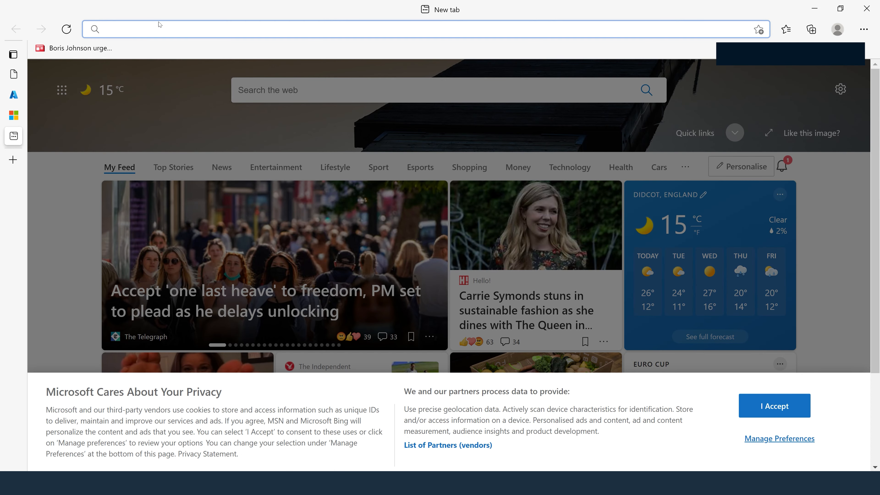
text(20.81.97.170)
key(Return)
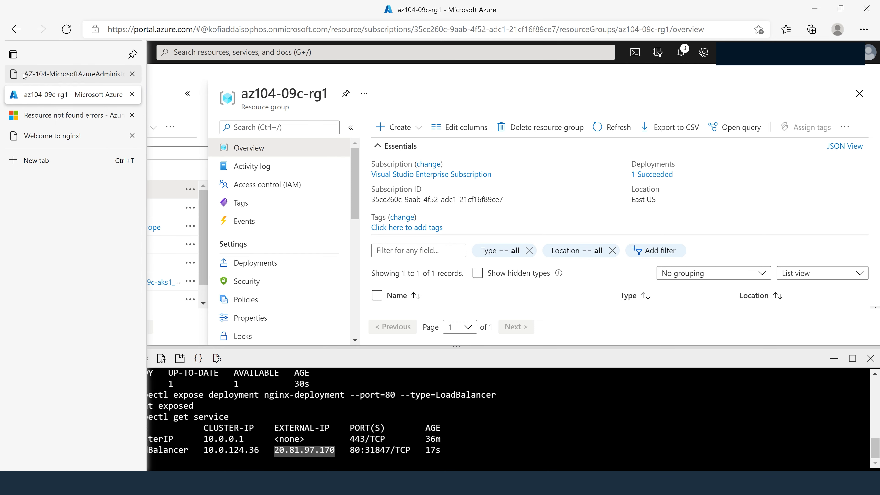
- Copy the Task 4 command block that scales nginx-deployment to 2 replicas from the lab 09c instructions
click(23, 75)
scroll(347, 243, down, 12)
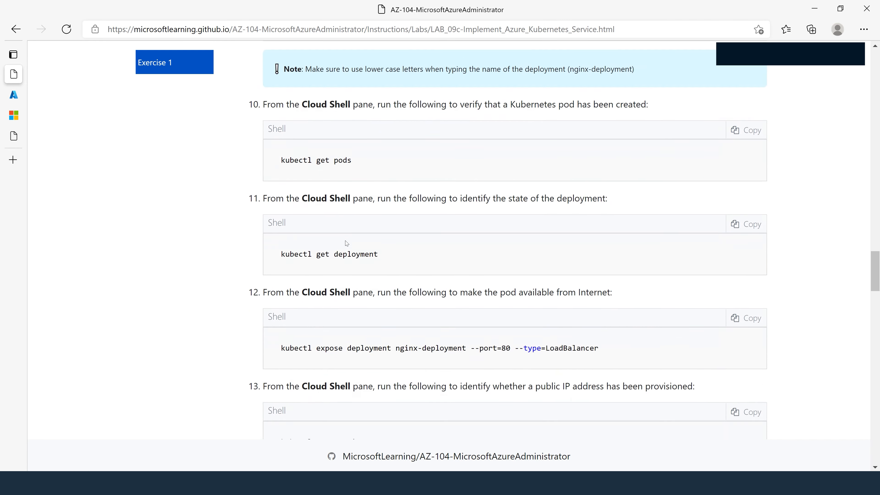
scroll(347, 244, down, 10)
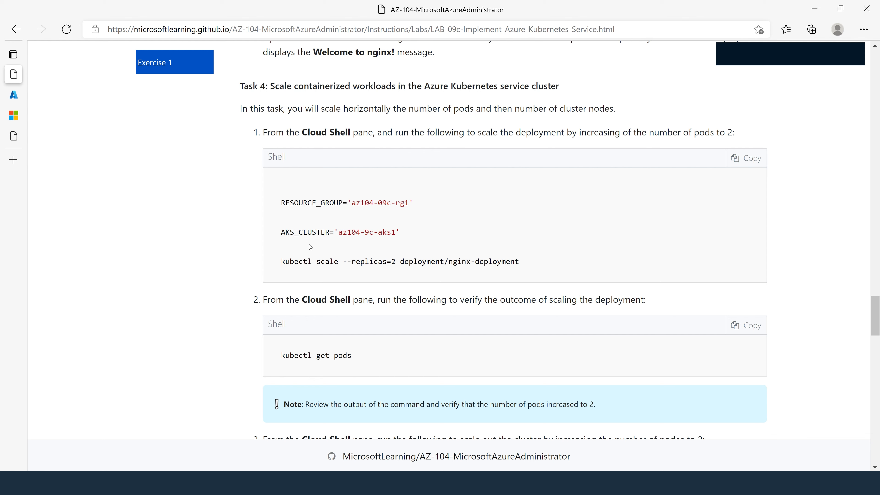
drag(351, 261, 400, 261)
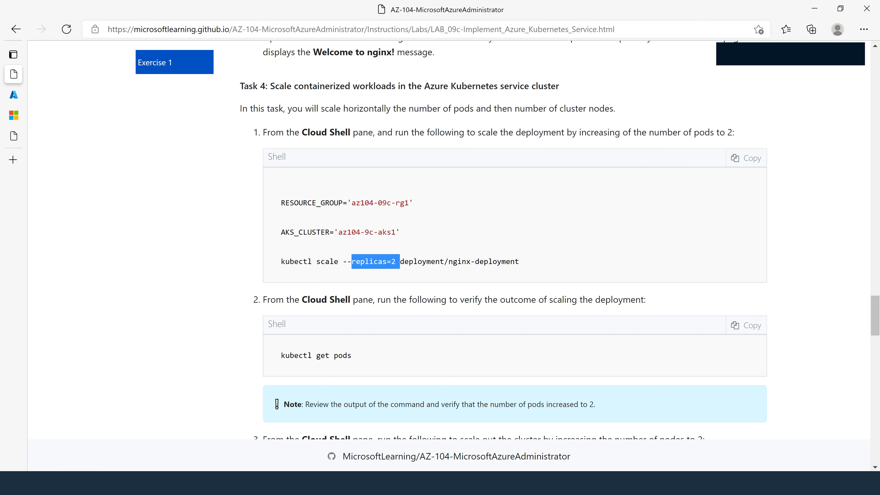
click(492, 219)
click(745, 158)
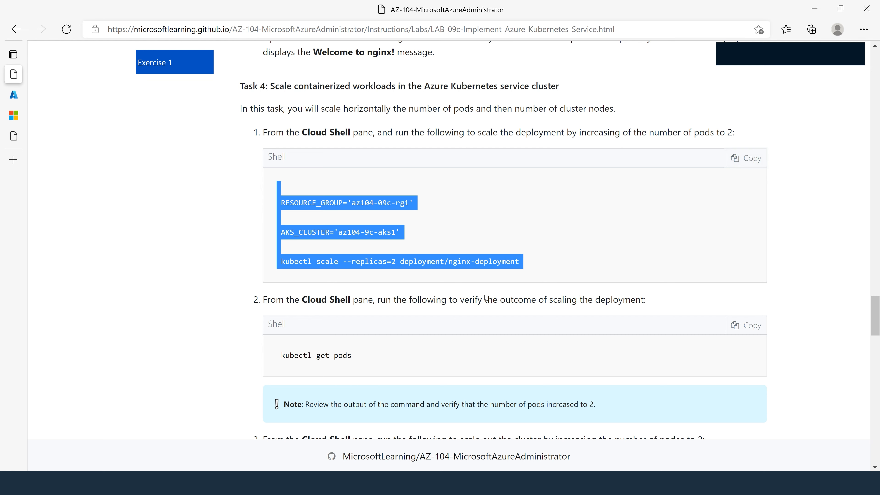
- Replace the Notepad text with the kubectl scale block, correct its cluster name to az104-09c-aks1, and select the corrected commands
key(alt+Tab)
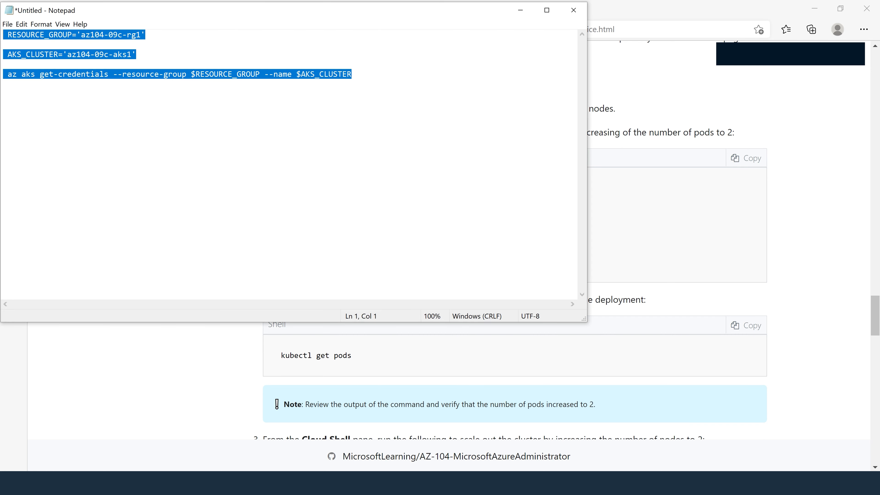
click(352, 74)
key(shift+Up)
text(RESOURCE_GROUP='az104-09c-rg1'   AKS_CLUSTER='az104-9c-aks1'   kubectl scale --replicas=2 deployment/nginx-deployment)
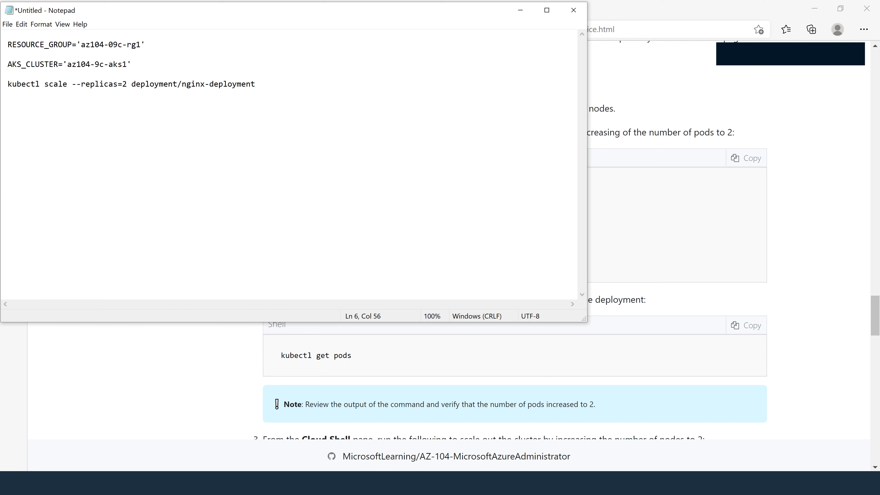
click(94, 64)
text(0)
mouse_move(256, 84)
mouse_down()
mouse_move(3, 45)
mouse_move(255, 84)
mouse_up()
key(super+c)
click(30, 45)
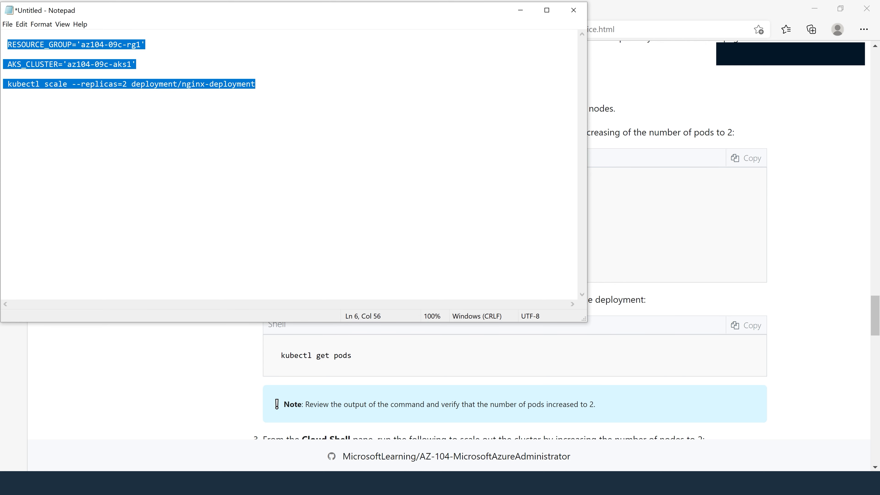
- Run the copied command block in the portal's Cloud Shell to scale nginx-deployment to 2 replicas
click(167, 381)
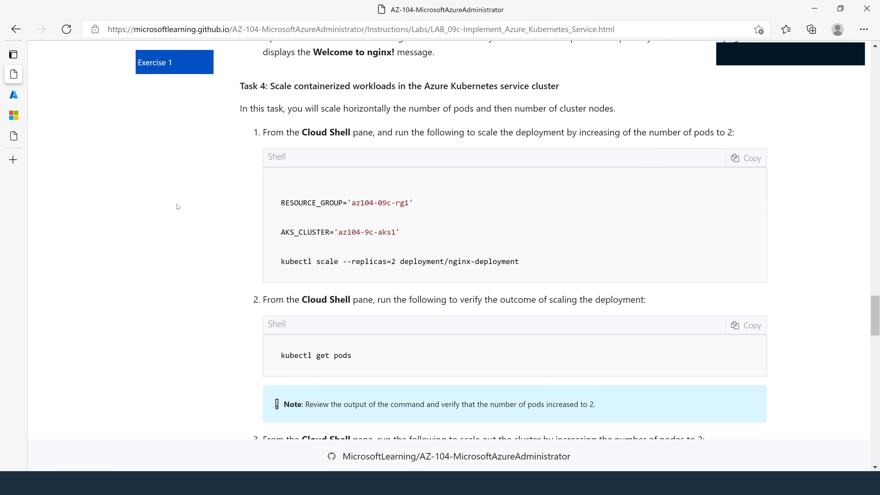
click(18, 100)
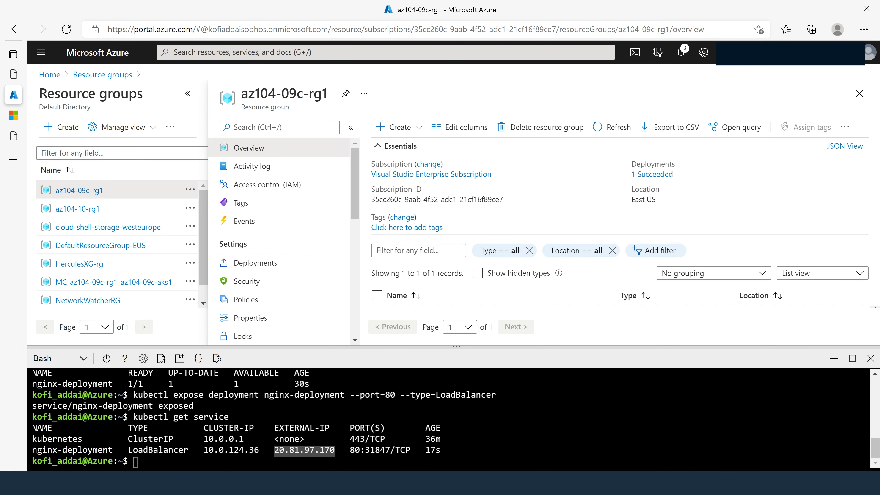
right_click(487, 438)
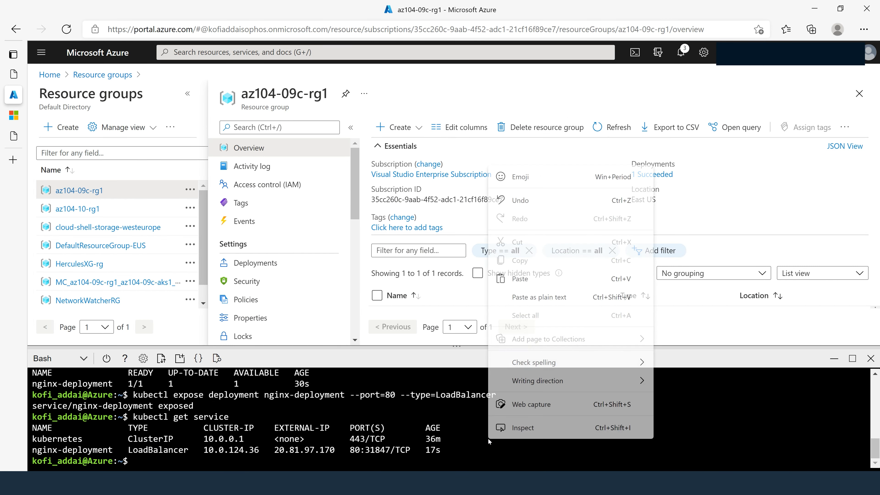
click(520, 280)
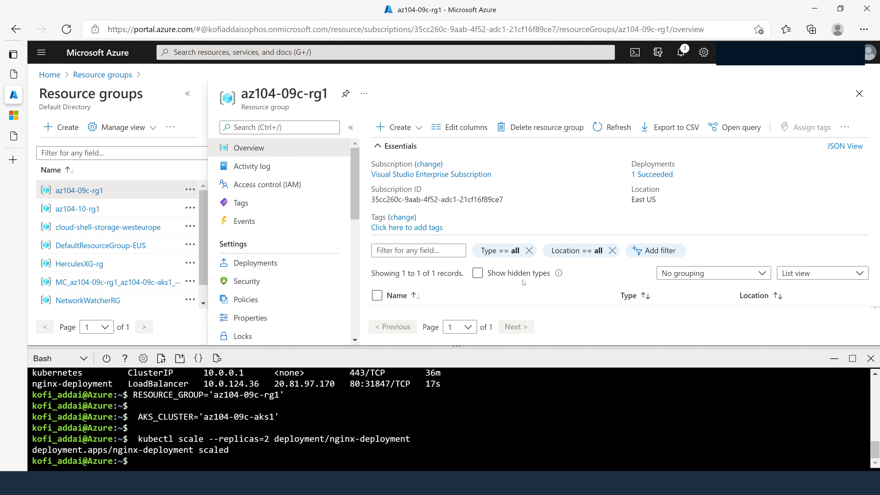
- List the cluster's pods with kubectl get pods to check the 2-replica scaling
text(kubectl get pods)
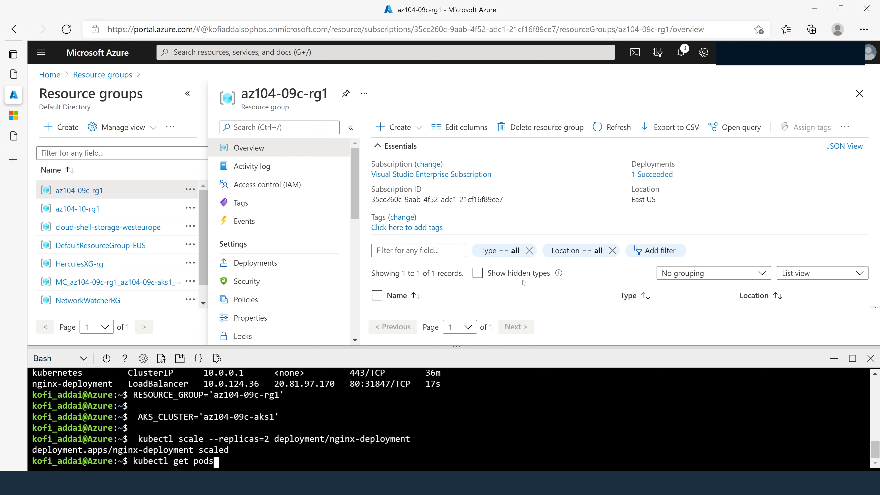
key(Return)
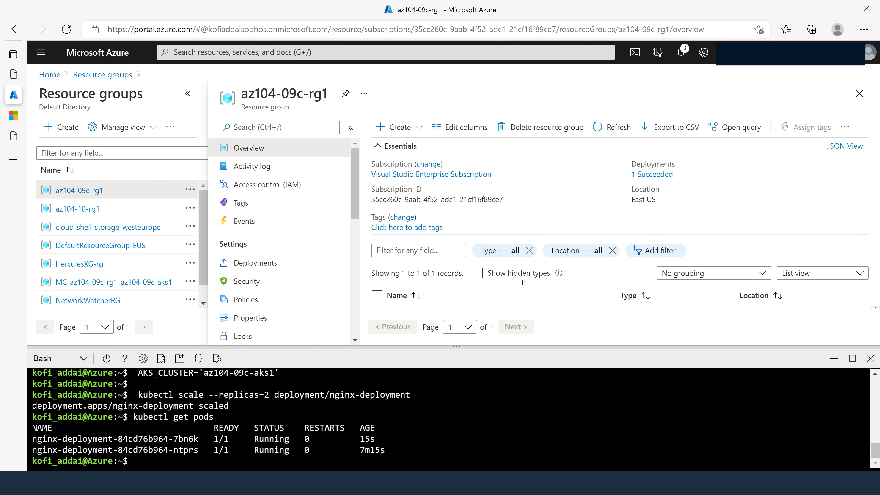
- Begin an az aks scale command in Cloud Shell with the option --resource-group $RESOURCE_GROUP, without running it
text(az aks scale --resource)
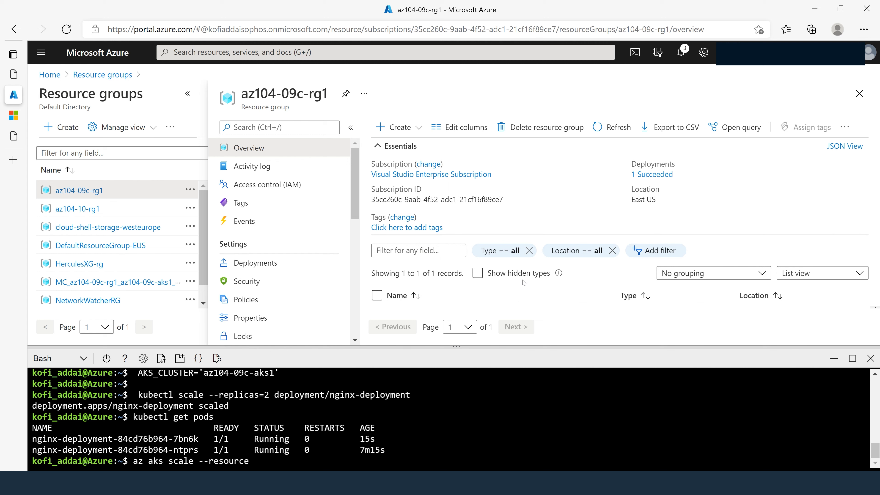
text(-group $RE)
key(Tab)
text(SOU)
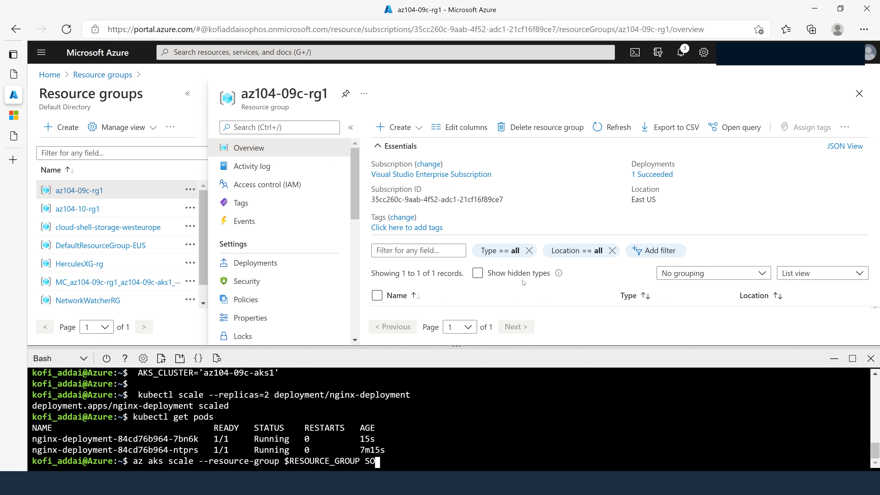
key(BackSpace)
key(BackSpace)
key(BackSpace)
key(BackSpace)
- Complete the az aks scale command with --name $AKS_CLUSTER --node-court 2 and try to run it
text(--name $AK)
key(Tab)
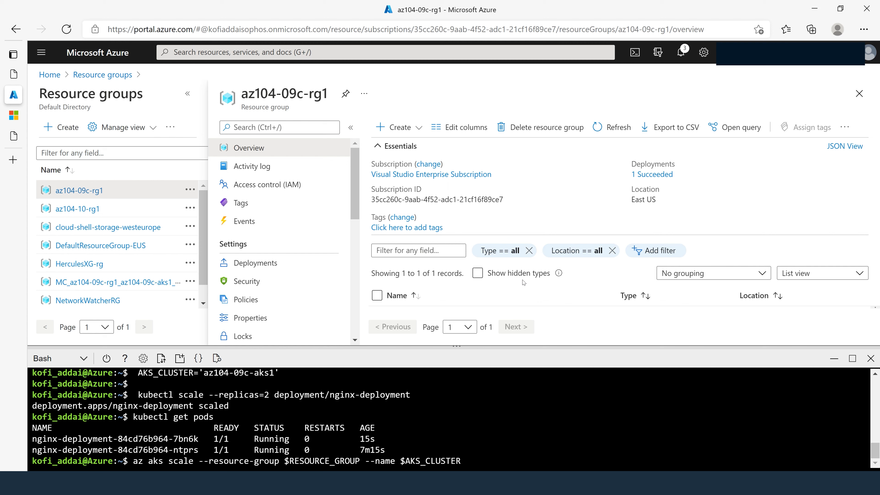
text(--node-court 2)
key(Return)
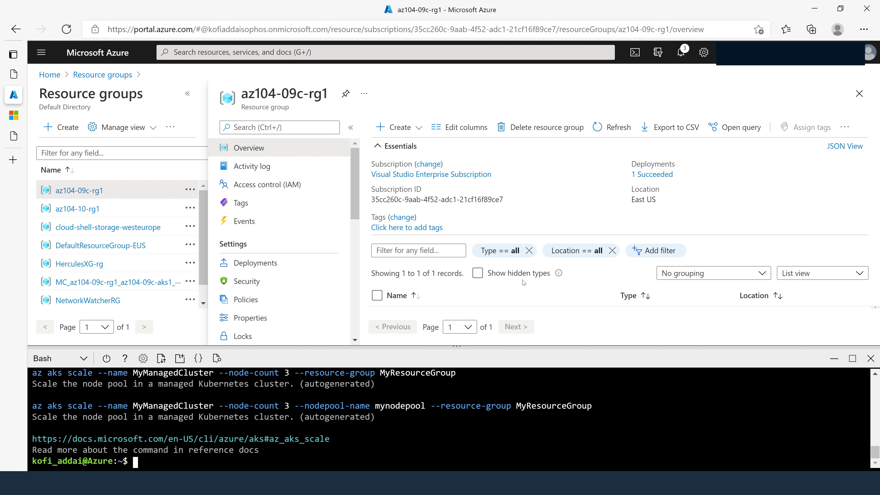
- Recall the az aks scale command, correct its misspelled option to --node-count 2, and rerun it
key(Up)
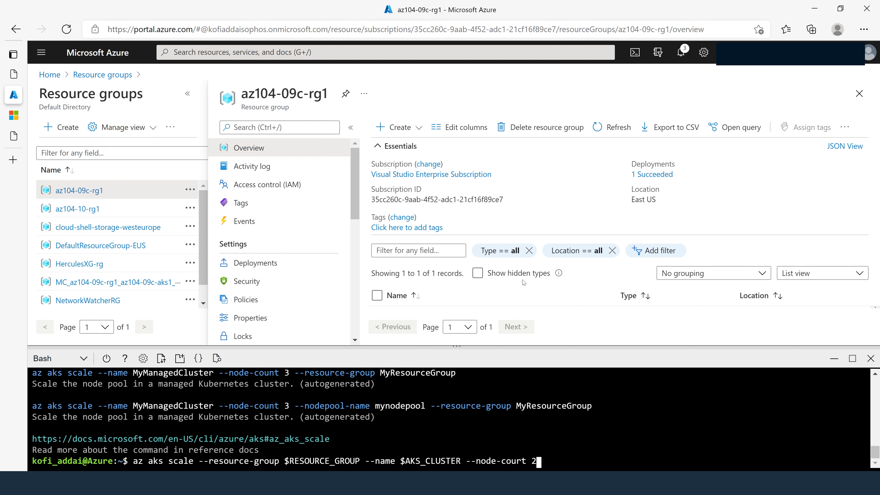
key(Left)
key(Left)
key(Left)
key(BackSpace)
text(n)
key(Return)
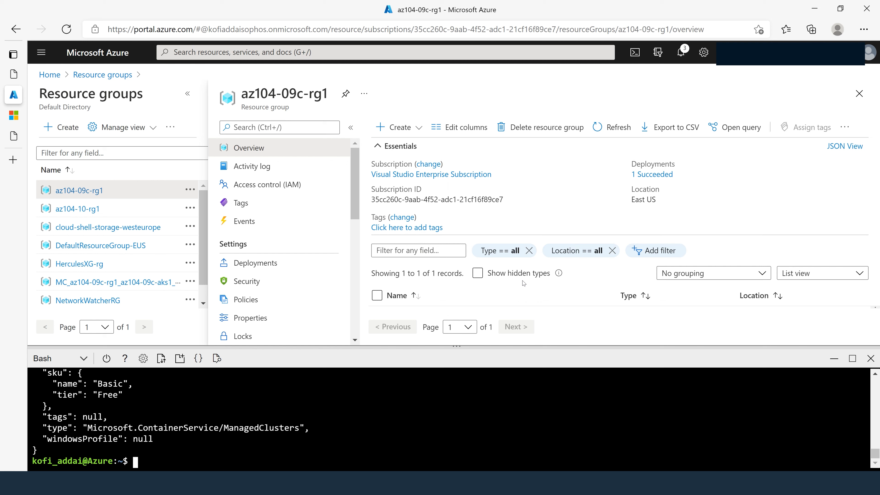
- List the cluster's nodes with kubectl get nodes
text(kubectl get nodes)
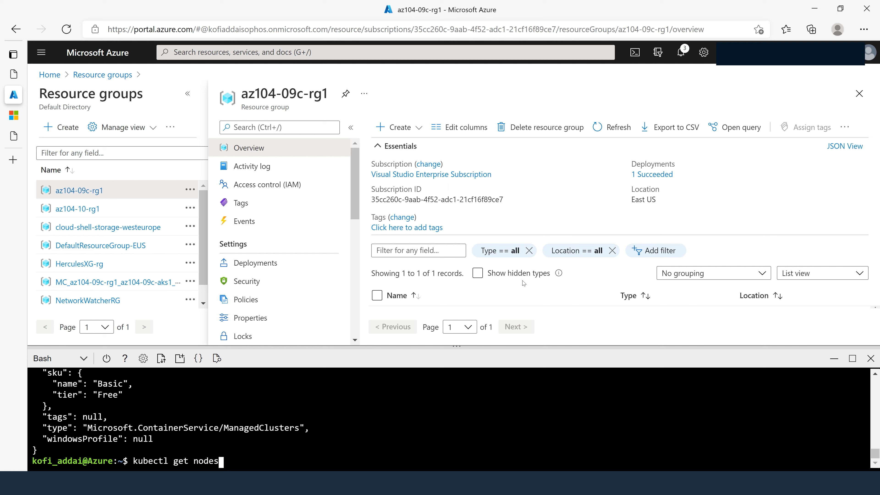
key(Return)
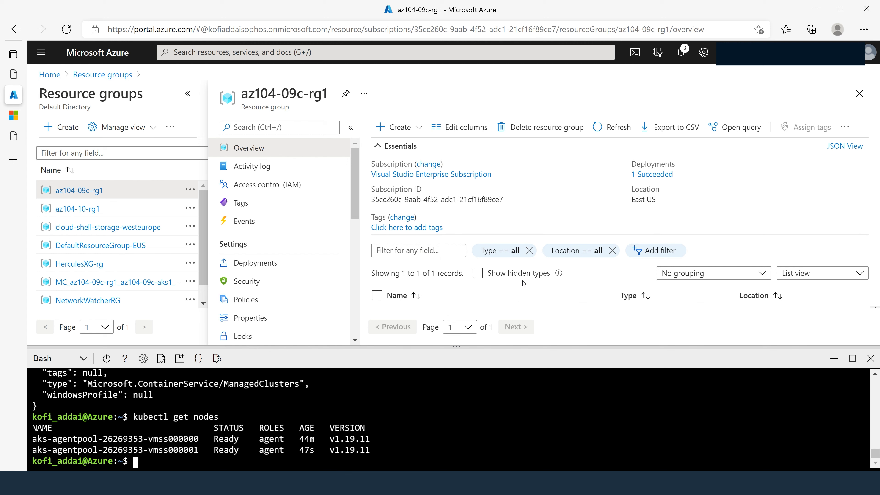
- Scale the deployment to 10 replicas with kubectl scale --replicas=10 deployment/nginx-deployment
text(kubectl scale --re)
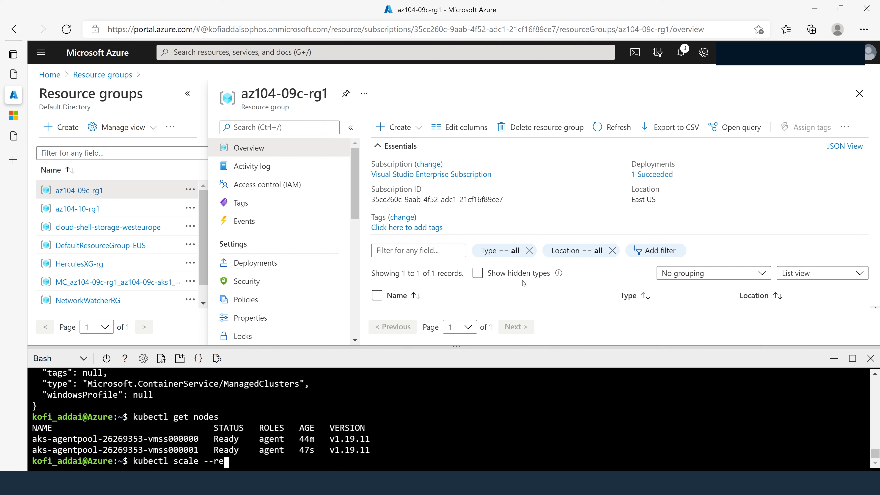
text(plicas=10)
text(dep)
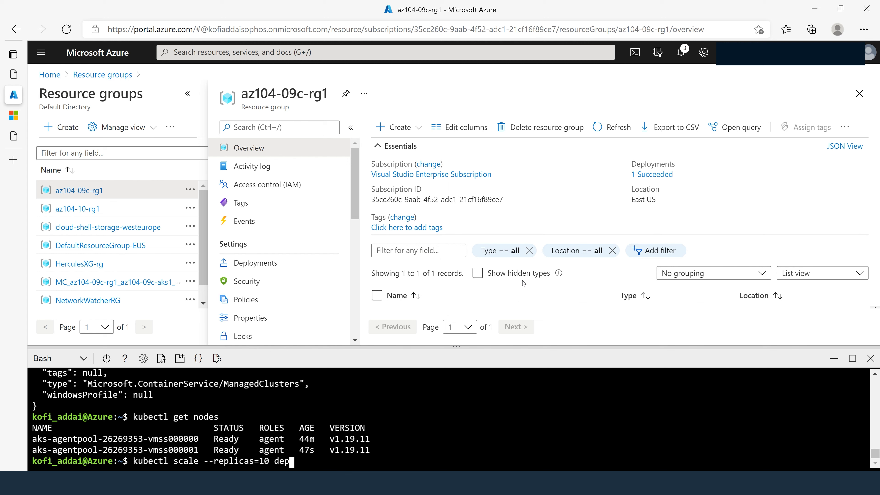
text(loyment/nginx)
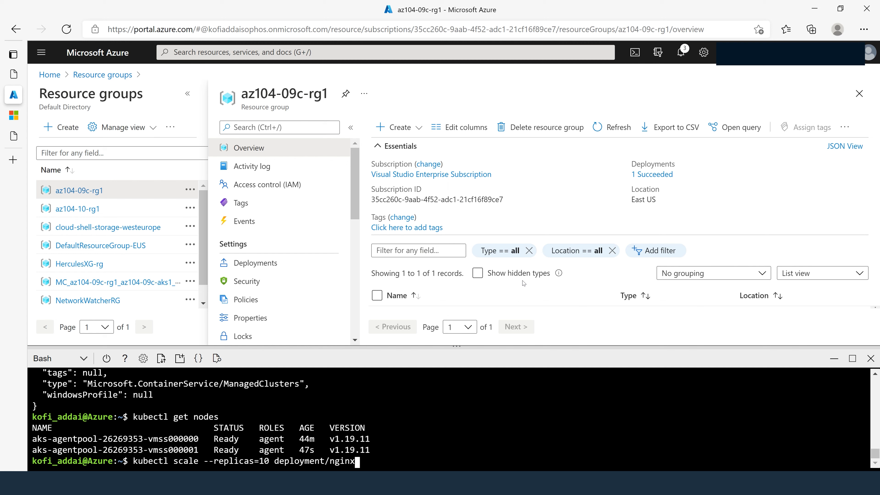
text(-deployment)
key(Return)
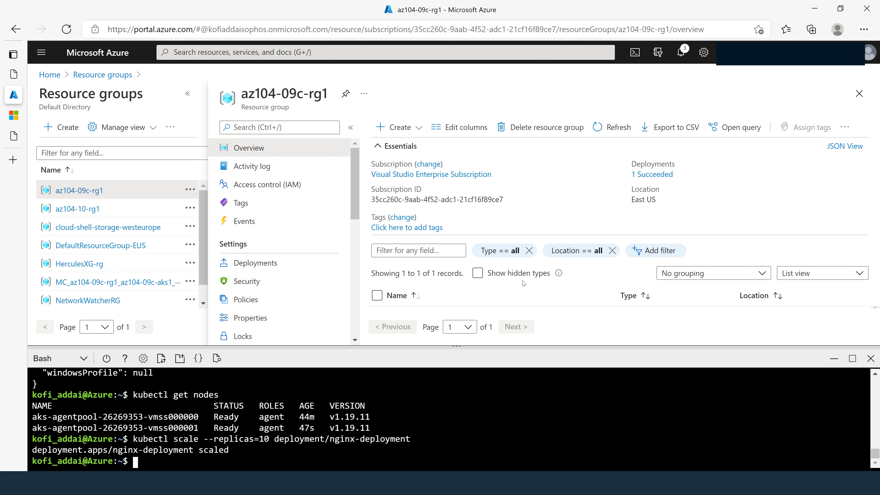
- List the pods with kubectl get pods to check the 10-replica scaling
text(kubectl get pods)
key(Return)
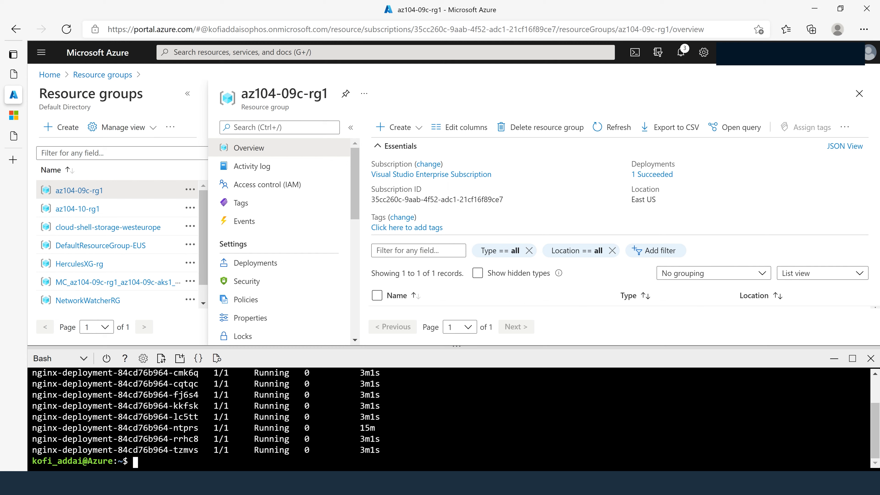
- Copy the Task 4 step 7 command that reviews pod distribution across cluster nodes from the lab 09c instructions
click(18, 75)
scroll(285, 326, down, 15)
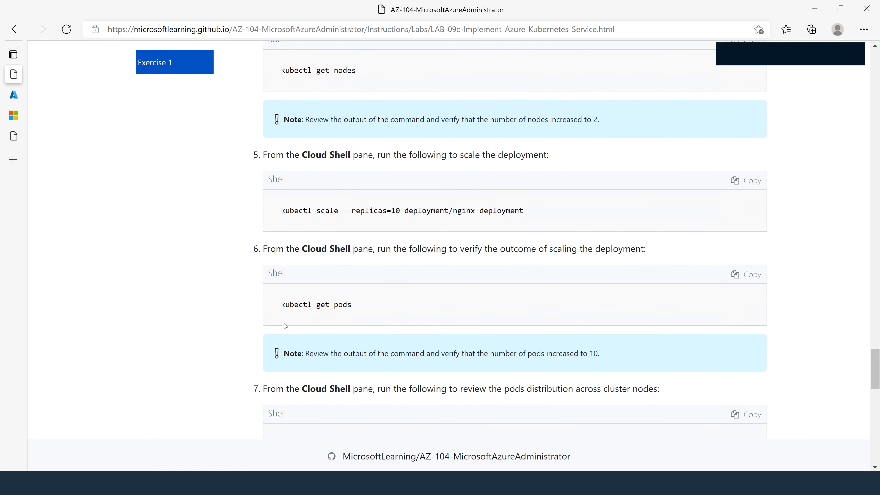
scroll(285, 326, down, 3)
scroll(285, 326, up, 6)
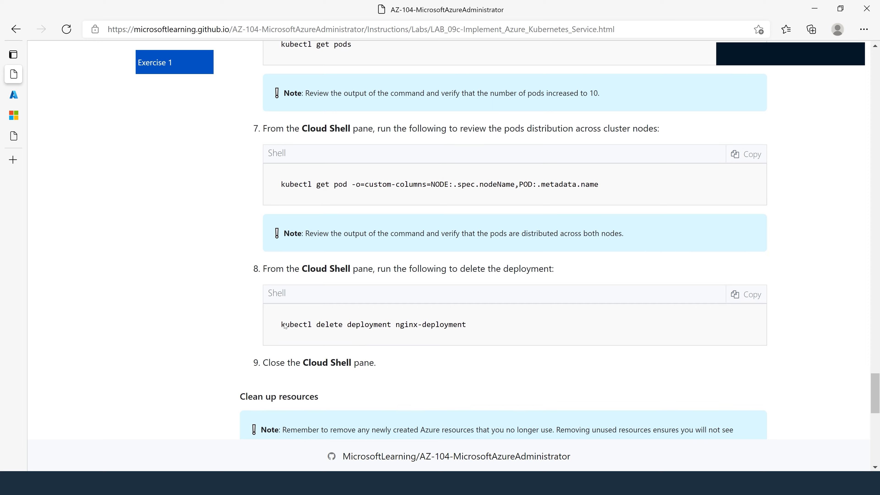
scroll(285, 326, up, 10)
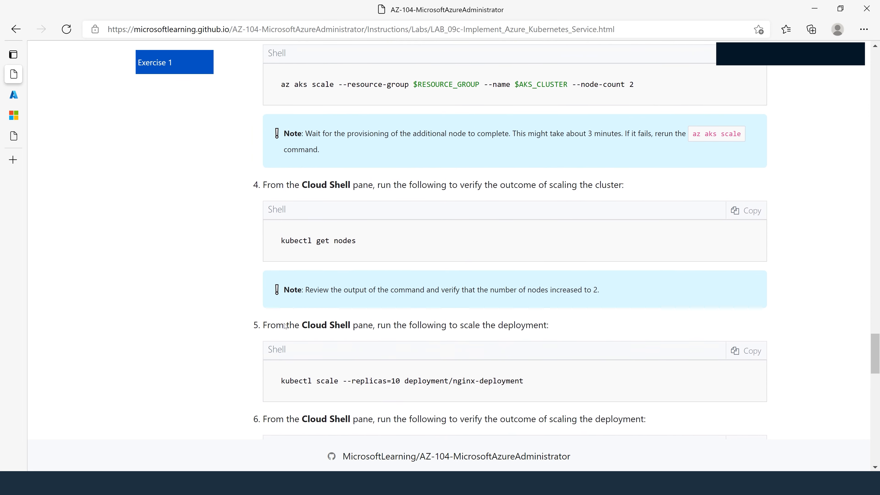
scroll(285, 326, down, 9)
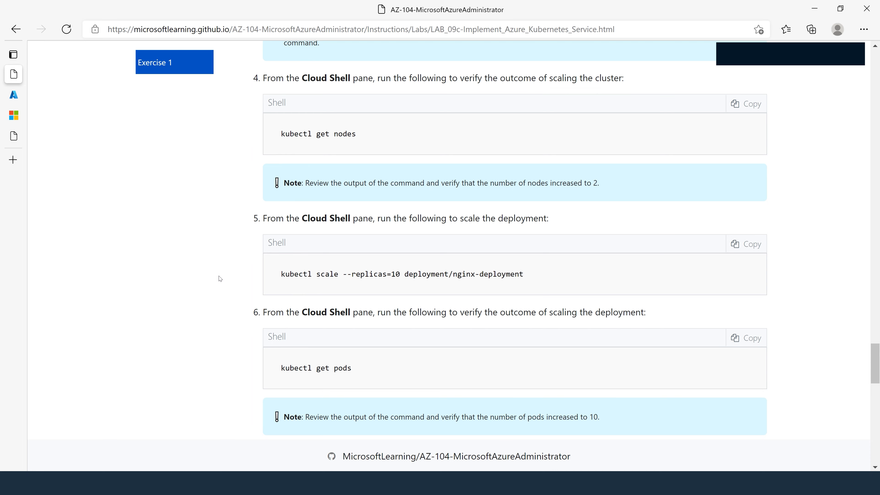
scroll(222, 279, down, 3)
scroll(223, 278, down, 2)
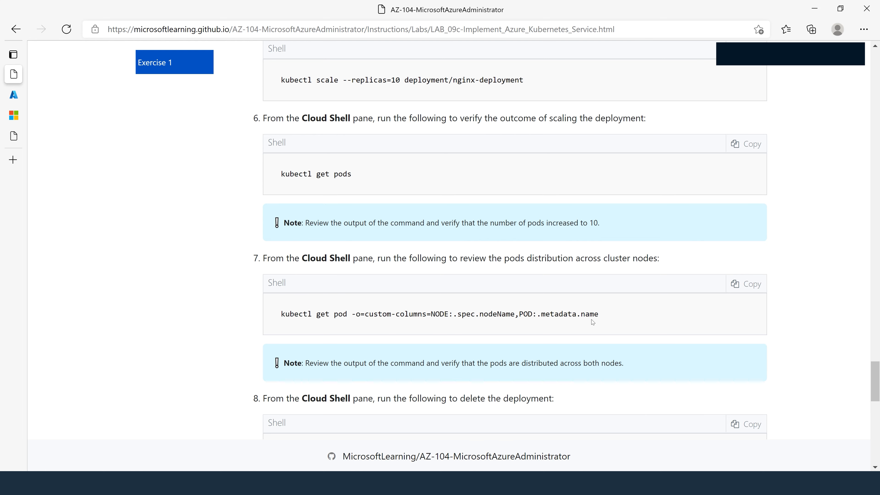
click(747, 284)
key(super+c)
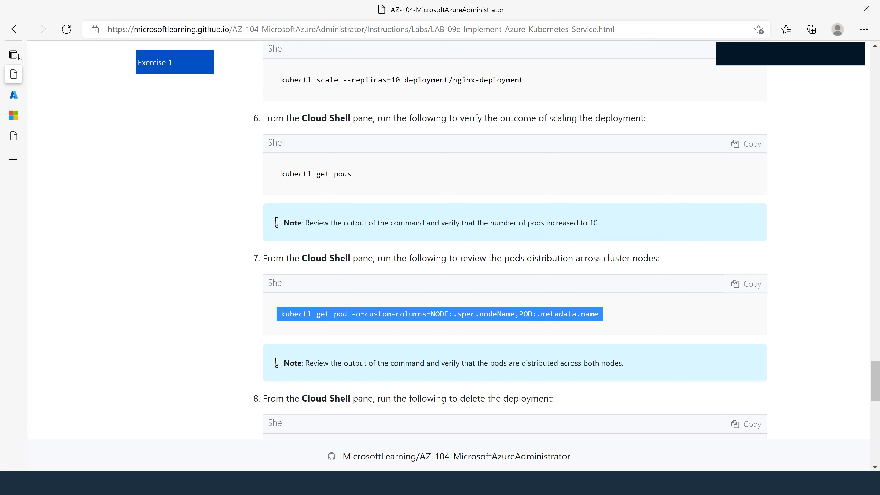
- Paste the copied command in Cloud Shell, remove its leading space, and run kubectl get pod with custom node and pod columns to review the distribution
click(12, 94)
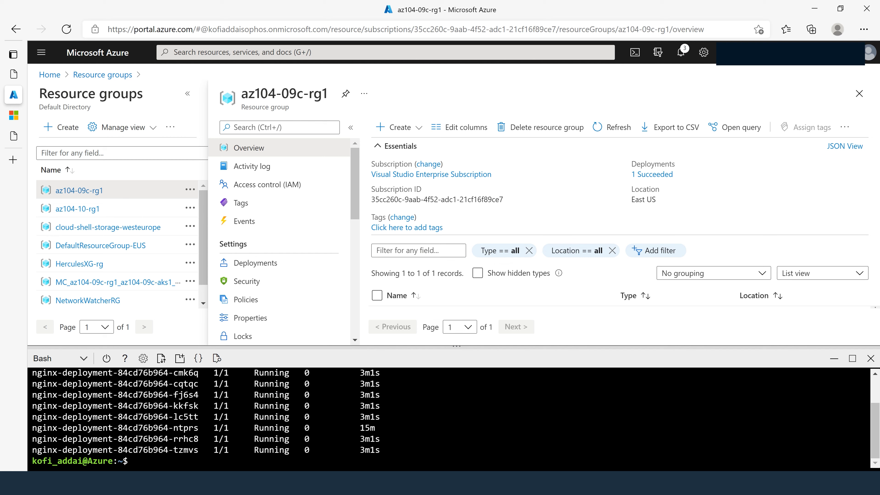
right_click(458, 440)
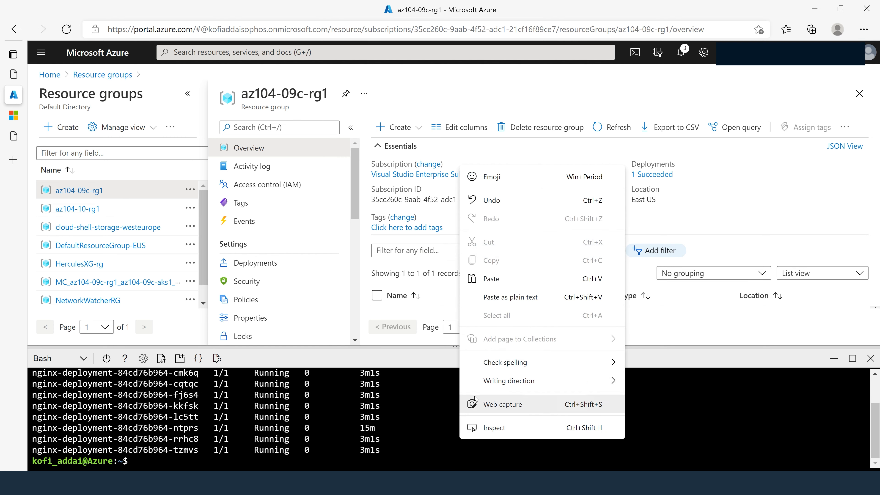
click(497, 279)
key(Left)
key(Left)
key(Left)
key(Left)
key(Left)
key(Left)
key(Left)
key(Left)
key(Left)
key(Left)
key(Left)
key(Left)
key(Left)
key(Left)
key(Left)
key(Left)
key(Left)
key(Left)
key(Left)
key(Left)
key(Left)
key(Left)
key(Left)
key(Left)
key(Left)
key(Left)
key(Left)
key(Left)
key(Left)
key(Left)
key(Left)
key(Left)
key(Left)
key(Left)
key(Left)
key(Left)
key(Left)
key(Left)
key(Left)
key(Left)
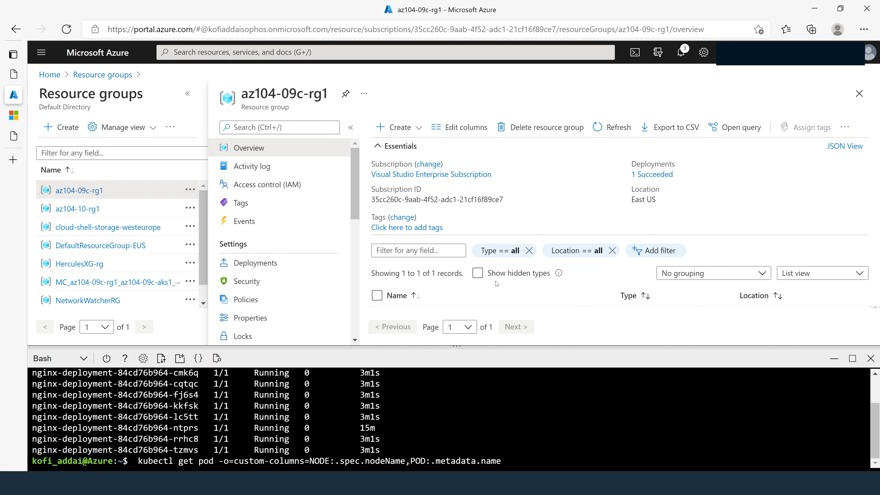
key(BackSpace)
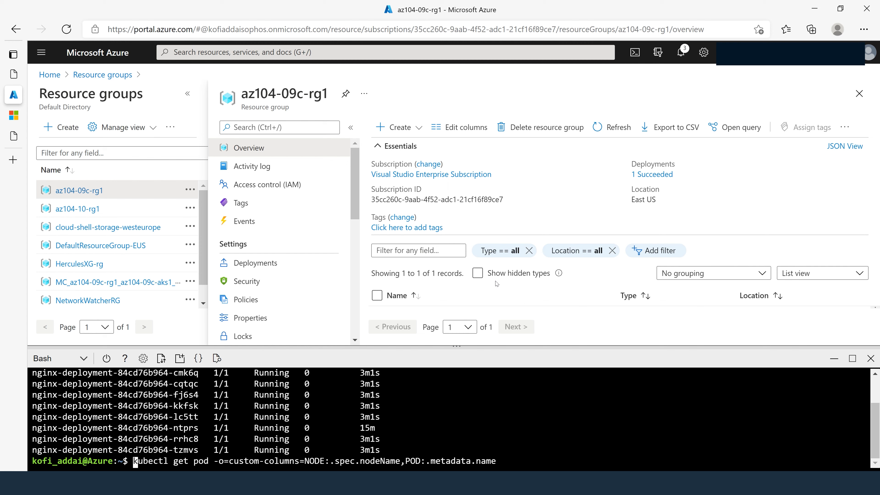
key(Return)
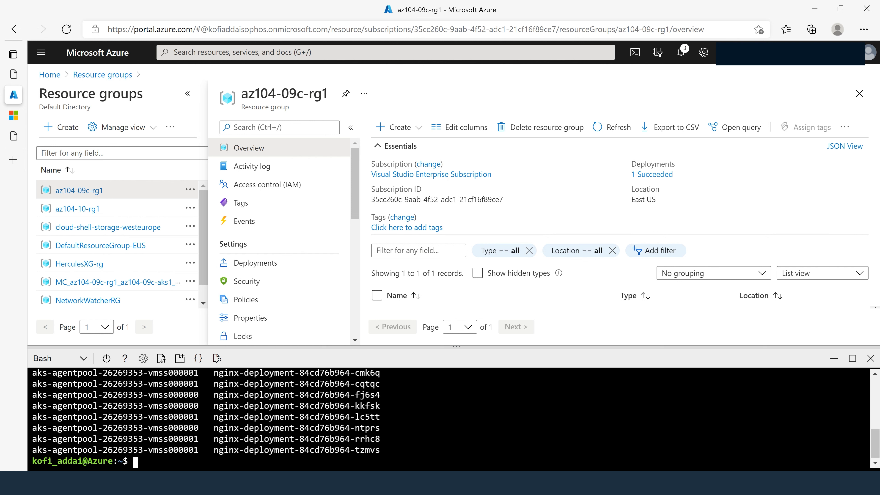
drag(173, 406, 209, 406)
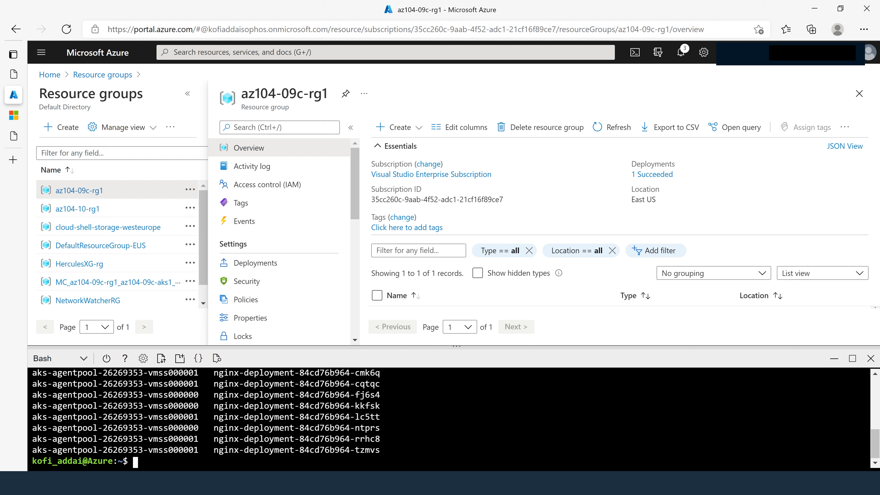
- Delete the nginx deployment with kubectl delete deployment nginx-deployment
text(kubectl del)
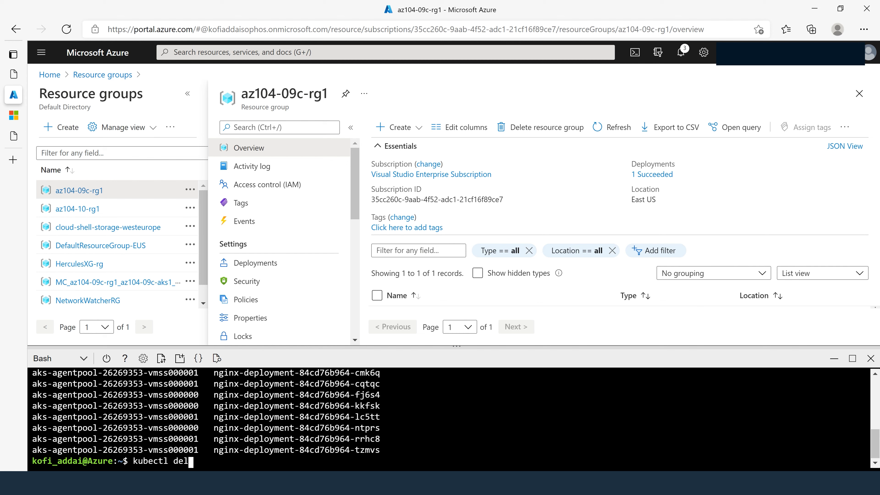
text(ete deployment)
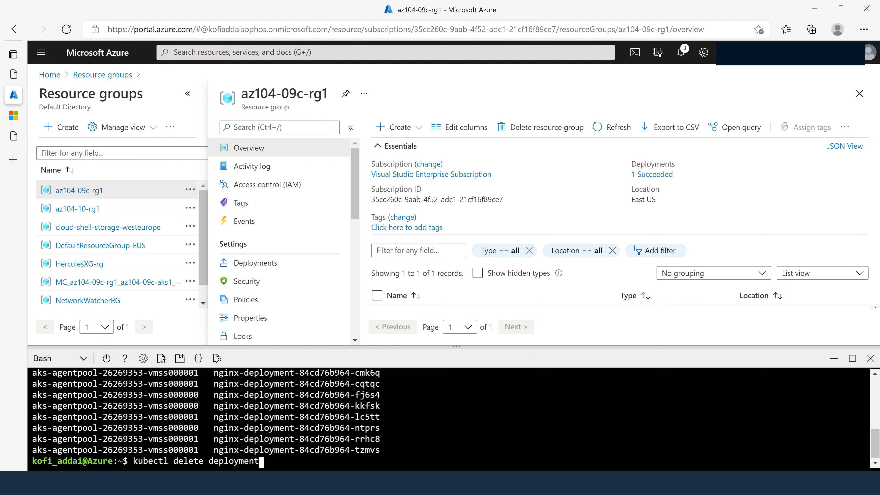
text( nginx)
key(BackSpace)
text(-deployment)
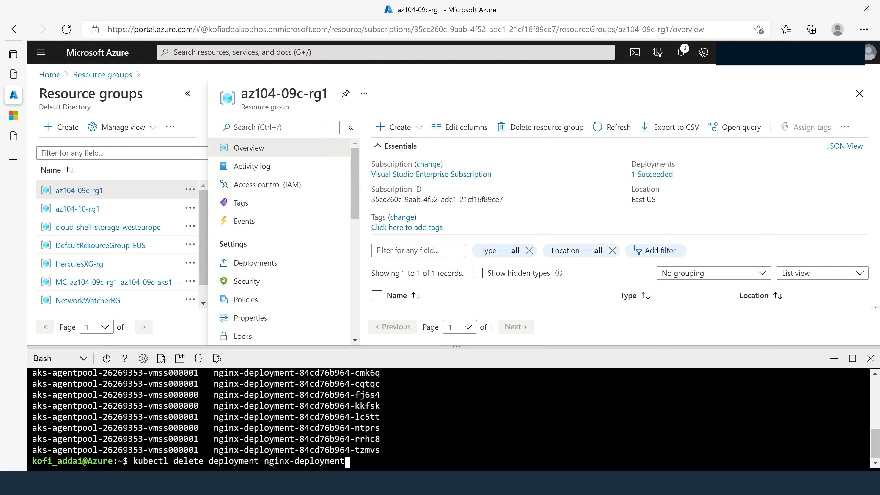
key(Return)
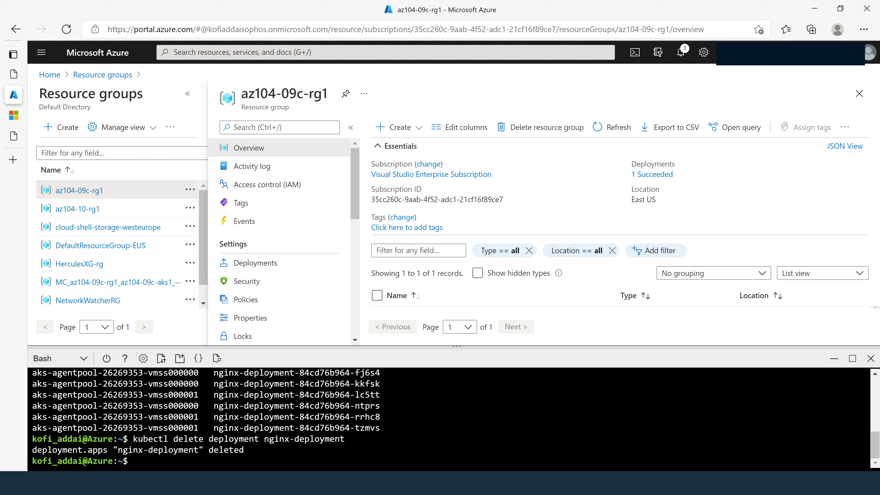